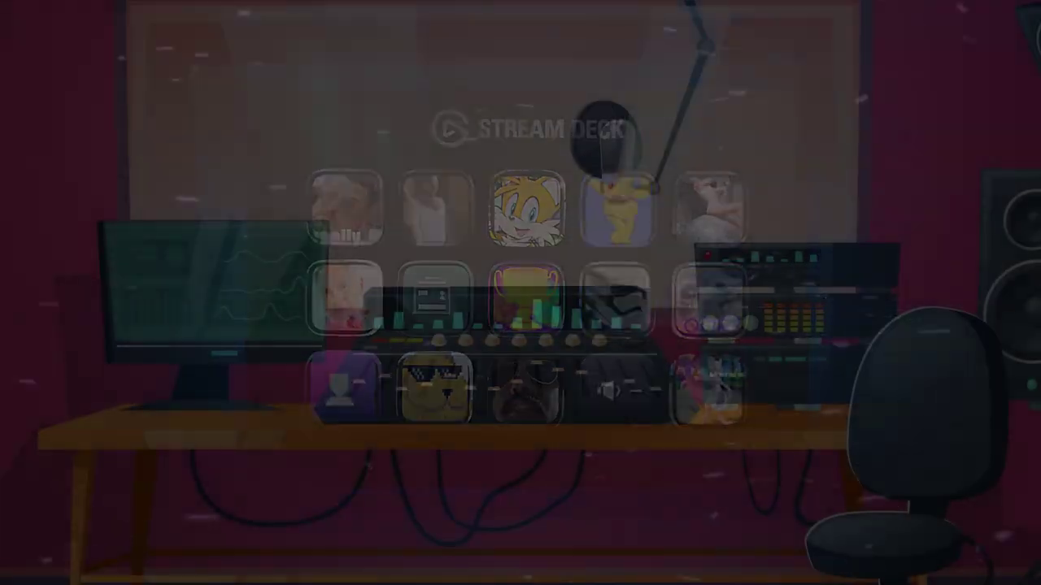
{"action": "left_click_drag", "start_coordinate": [231, 439], "coordinate": [279, 443]}
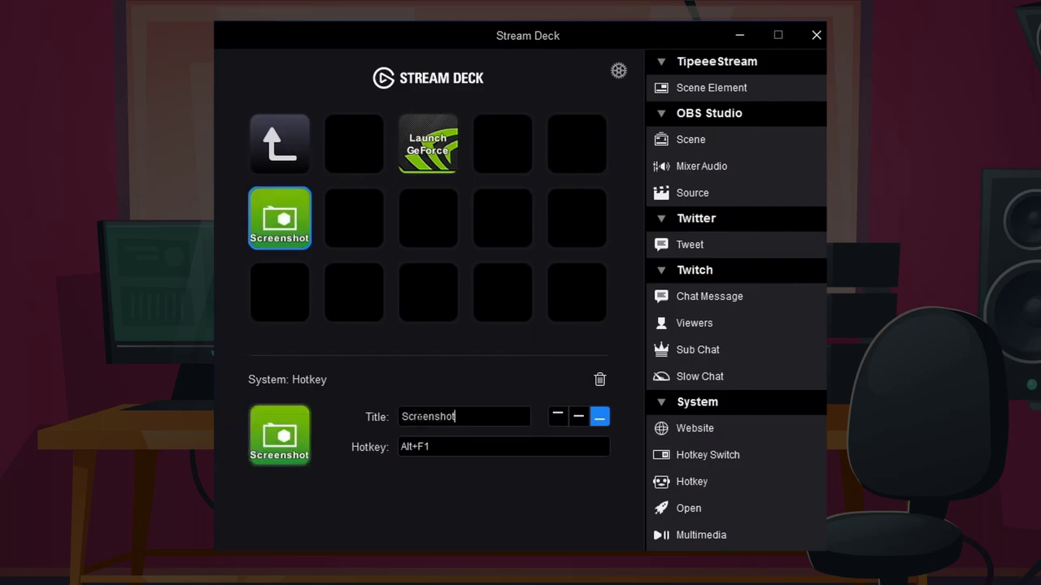
{"action": "left_click_drag", "start_coordinate": [681, 462], "coordinate": [335, 228]}
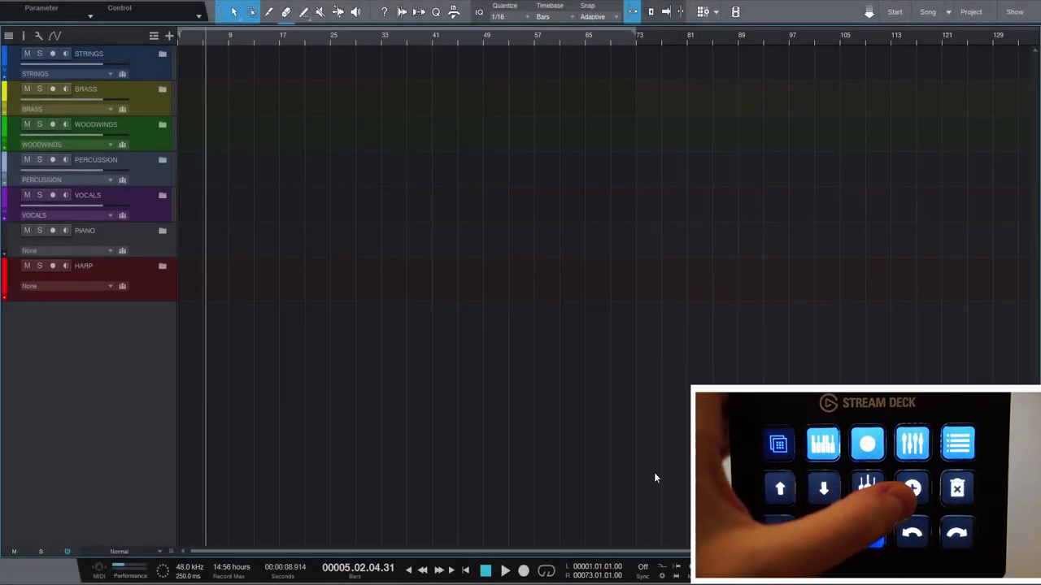
- Add three Kontakt instrument tracks below the HARP folder, and briefly show the last track's instrument window
{"action": "key", "text": "t"}
{"action": "key", "text": "t"}
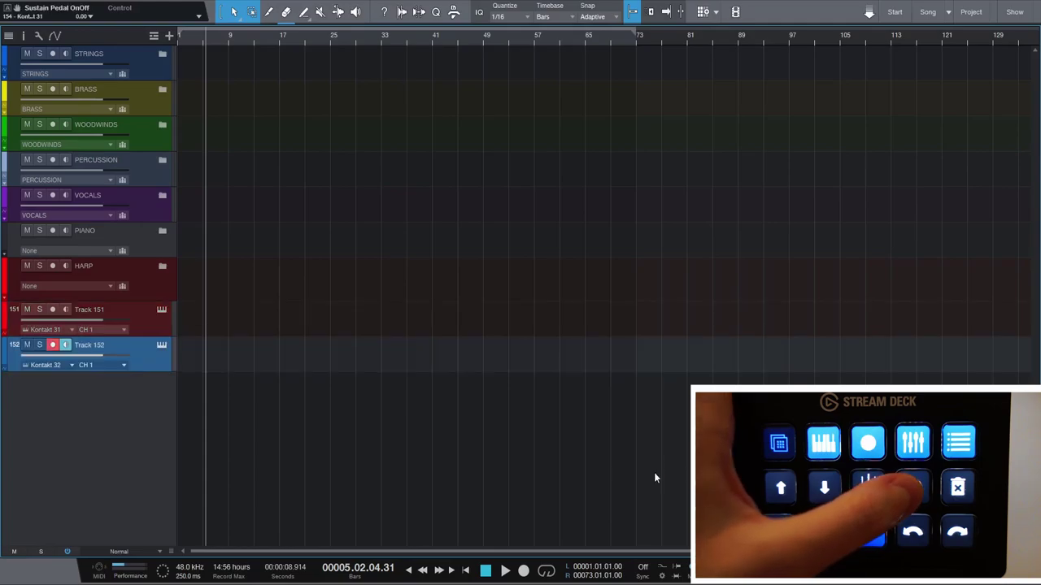
{"action": "key", "text": "ctrl+shift+t"}
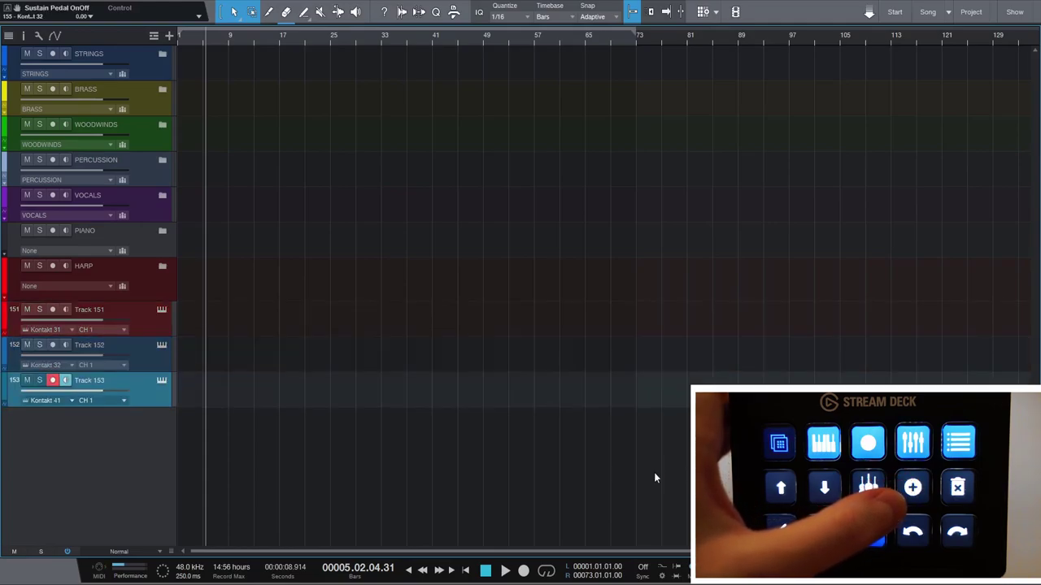
{"action": "key", "text": "F11"}
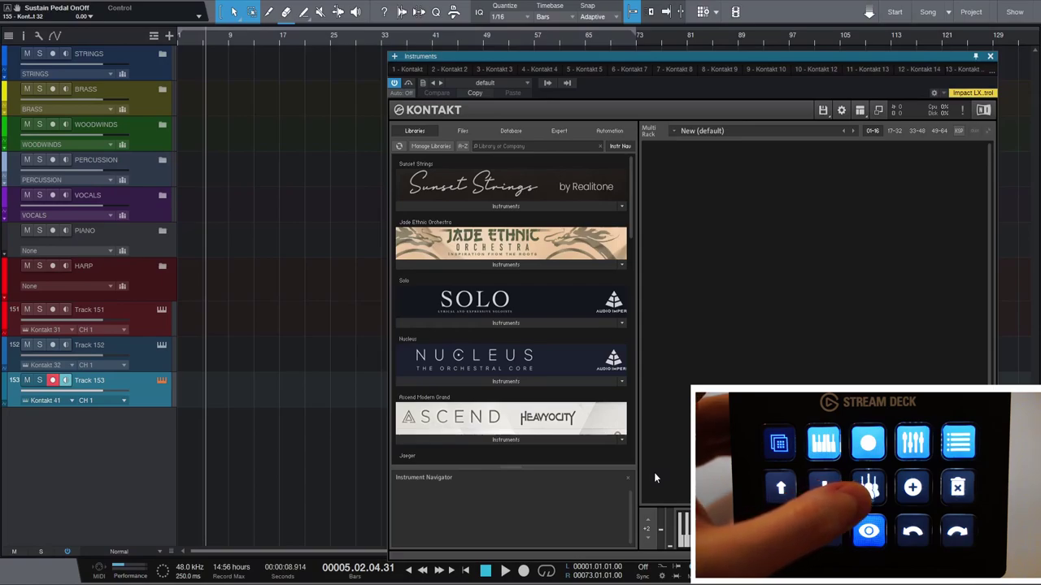
{"action": "key", "text": "F11"}
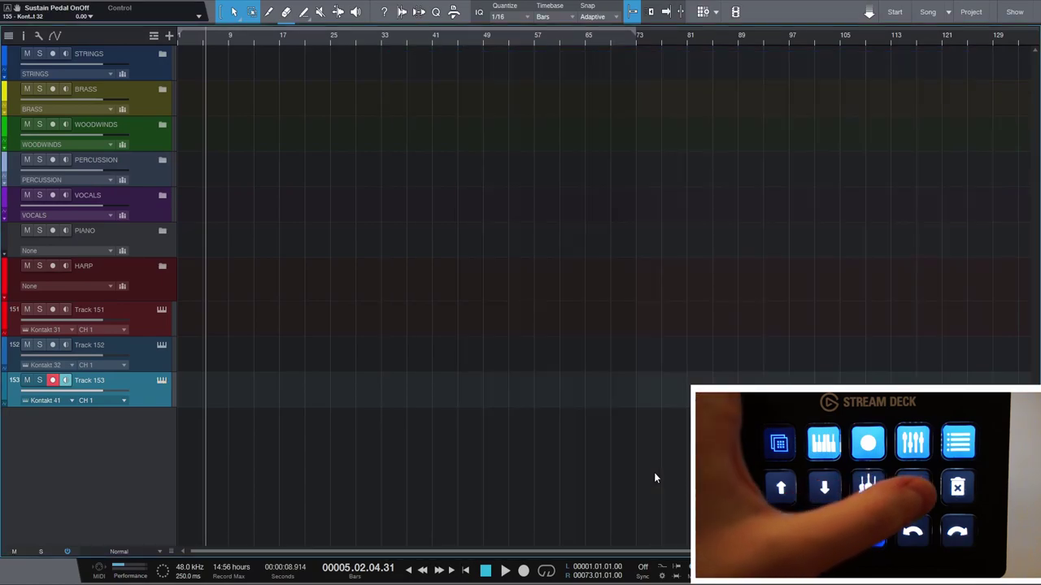
- Delete the three newly added Kontakt instrument tracks
{"action": "key", "text": "Delete"}
{"action": "key", "text": "Delete"}
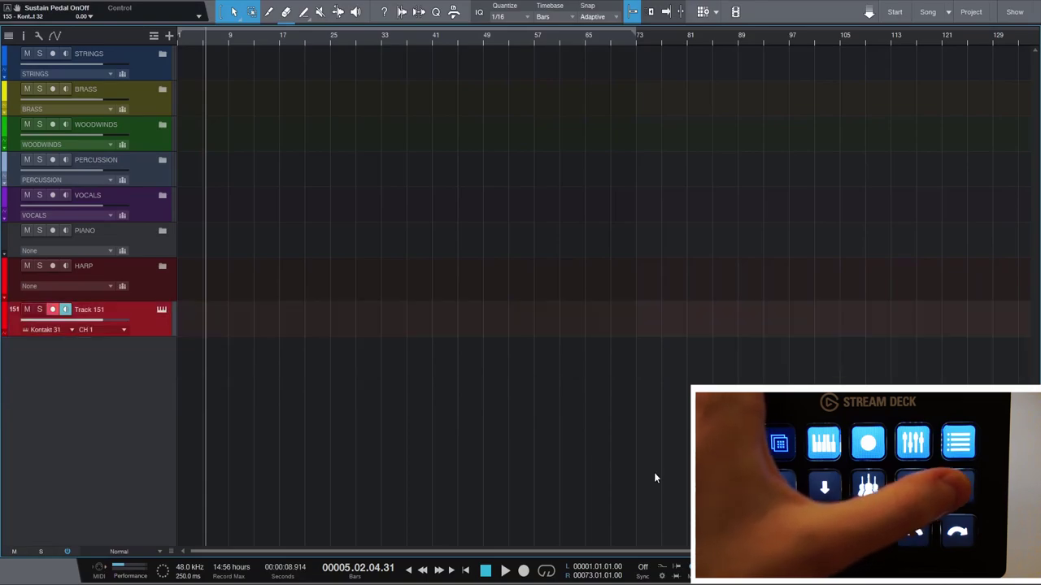
{"action": "key", "text": "Delete"}
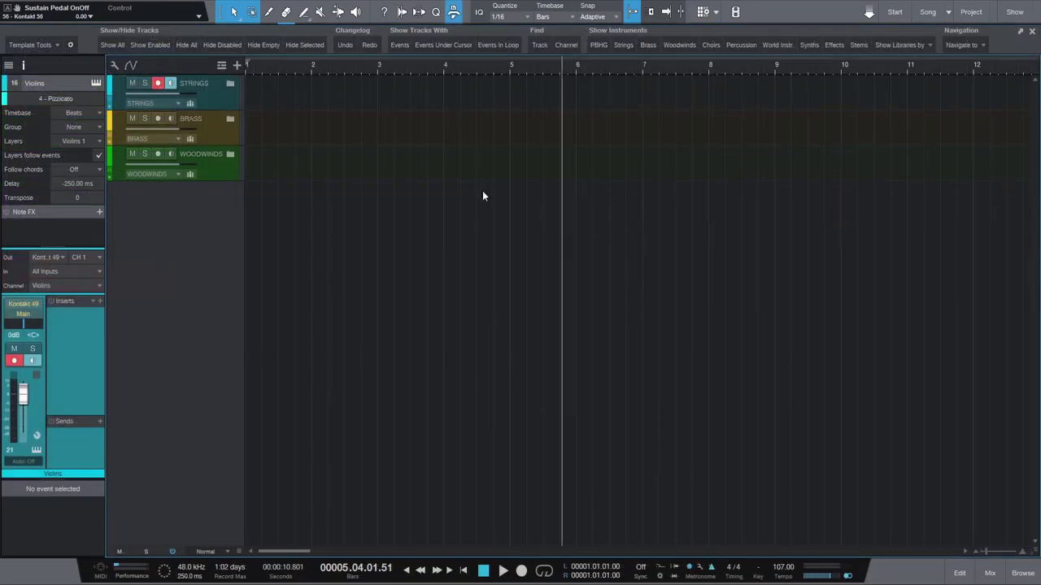
- Create a new macro in the Macro Organizer and add the Add Tracks command to it
{"action": "left_click", "coordinate": [209, 3]}
{"action": "left_click", "coordinate": [223, 106]}
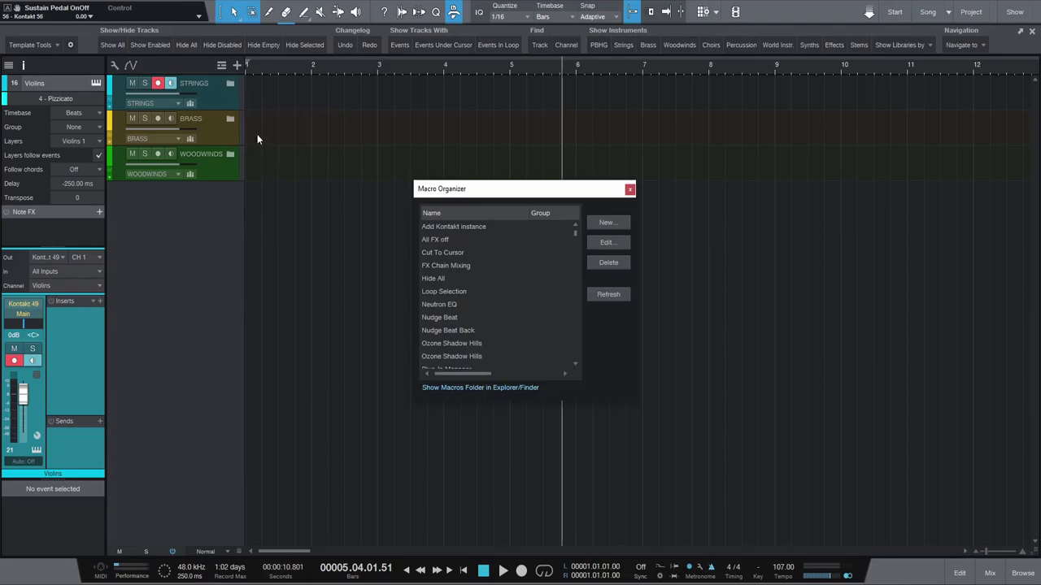
{"action": "left_click", "coordinate": [604, 221]}
{"action": "type", "text": "add track"}
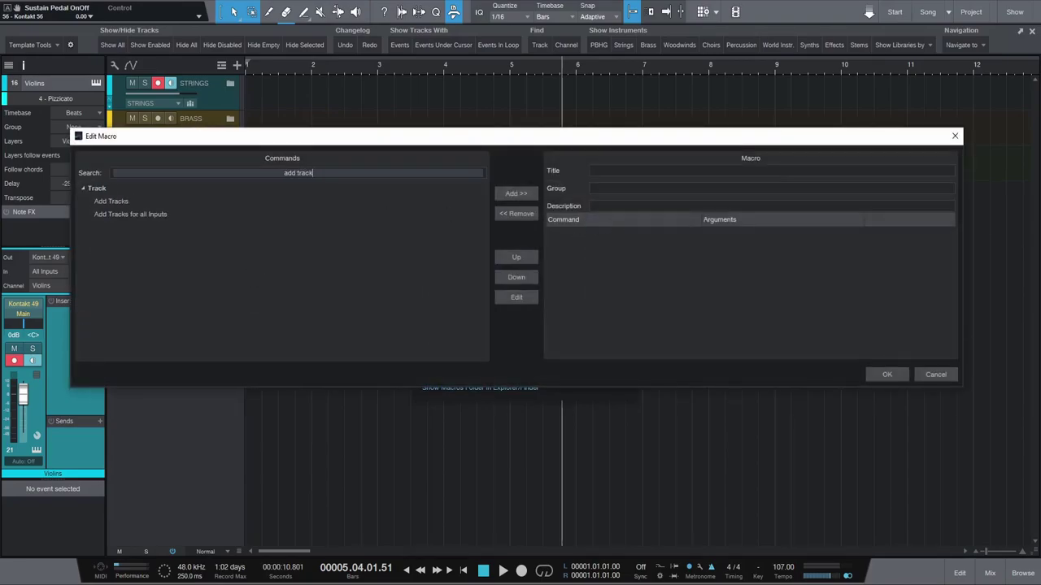
{"action": "double_click", "coordinate": [117, 201]}
- Add the Add Instrument to Selected Tracks command to the macro, with Kontakt as its instrument
{"action": "left_click", "coordinate": [243, 173]}
{"action": "type", "text": "add instrumen"}
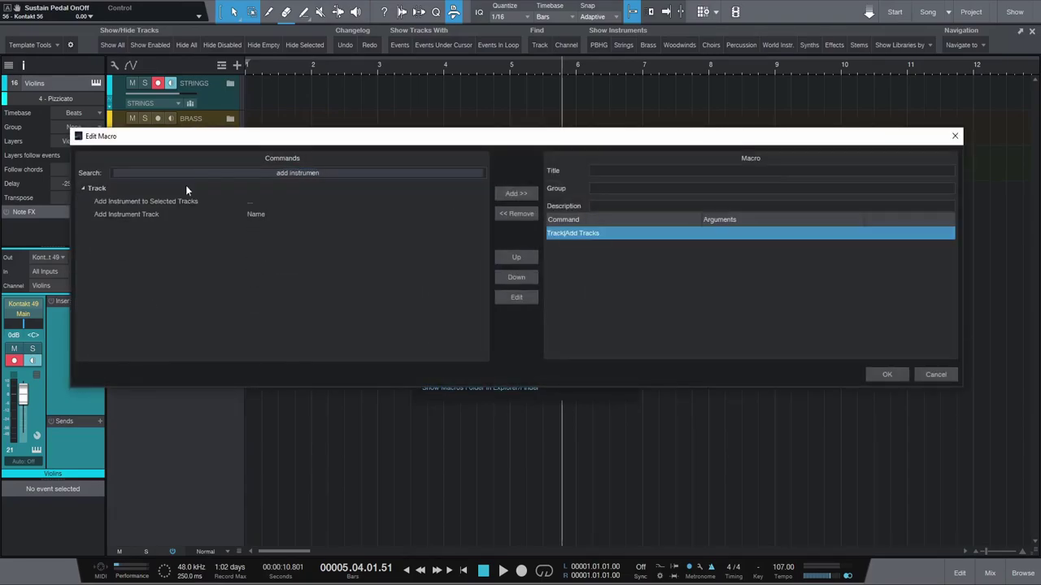
{"action": "double_click", "coordinate": [213, 201]}
{"action": "double_click", "coordinate": [718, 246]}
{"action": "left_click", "coordinate": [515, 280]}
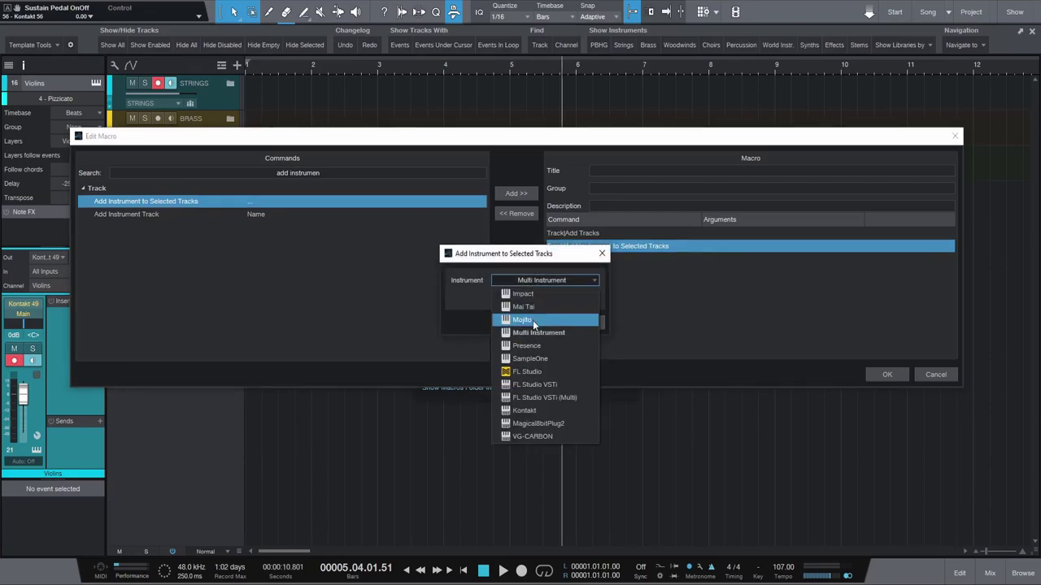
{"action": "left_click", "coordinate": [525, 410]}
{"action": "left_click", "coordinate": [533, 320]}
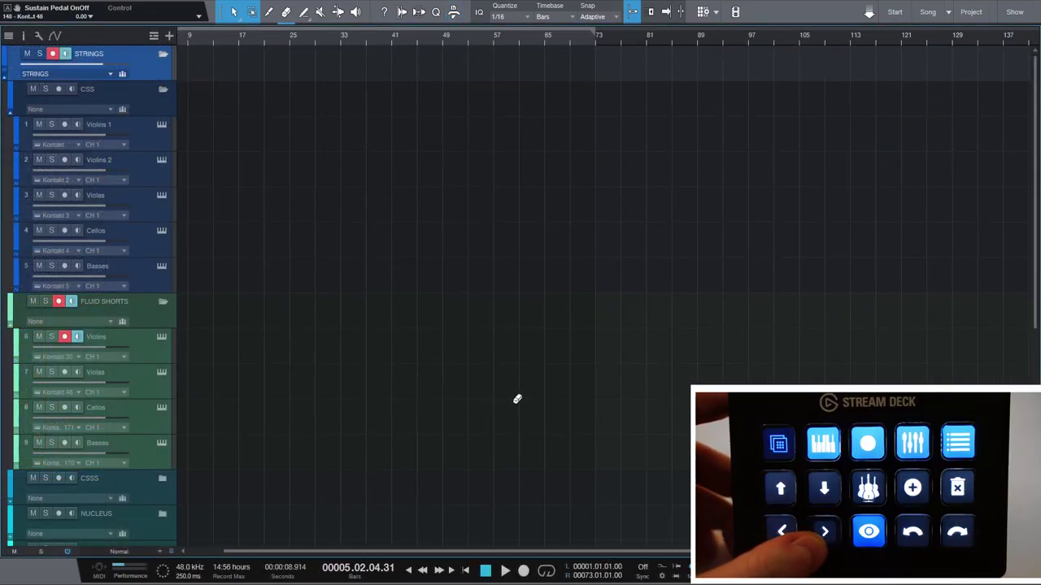
- Scroll the timeline forward and back, and move the track selection down the CSS strings and back up to Violins 1
{"action": "key", "text": "ctrl+Right"}
{"action": "key", "text": "ctrl+Left"}
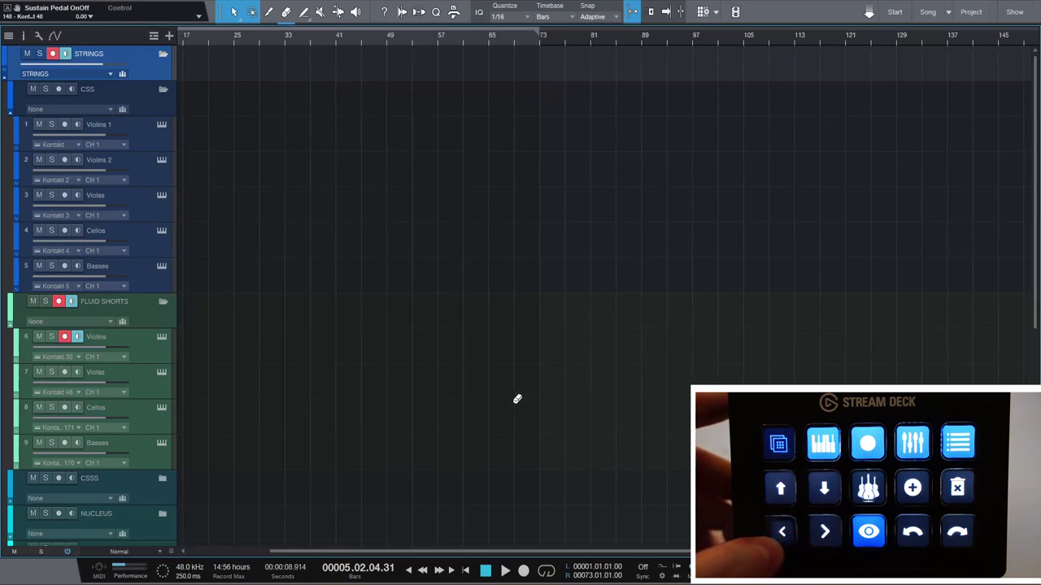
{"action": "key", "text": "Left"}
{"action": "key", "text": "Down"}
{"action": "key", "text": "Down"}
{"action": "key", "text": "Down"}
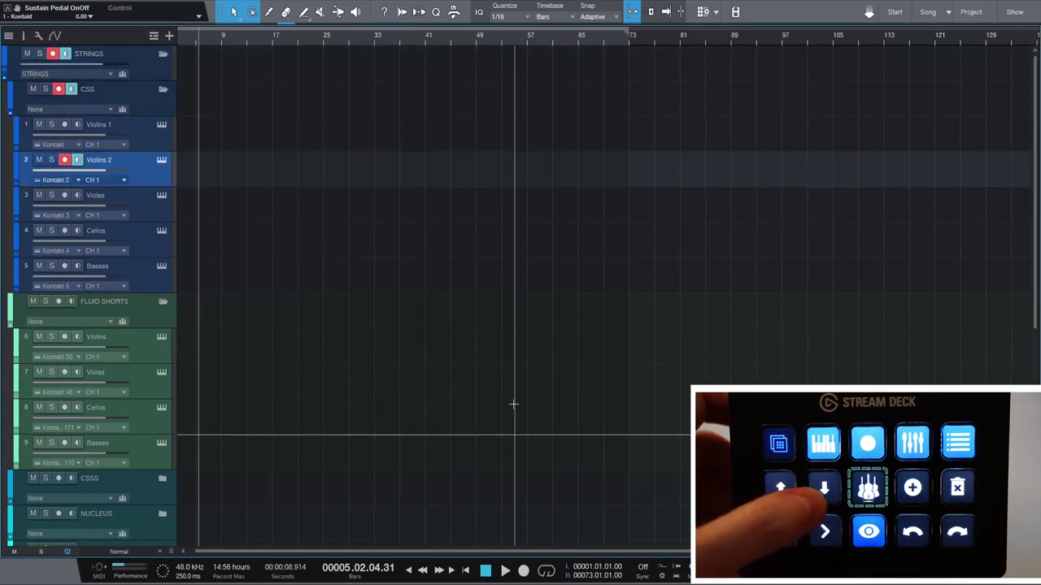
{"action": "key", "text": "Down"}
{"action": "key", "text": "Down"}
{"action": "key", "text": "Up"}
{"action": "key", "text": "Up"}
{"action": "key", "text": "Up"}
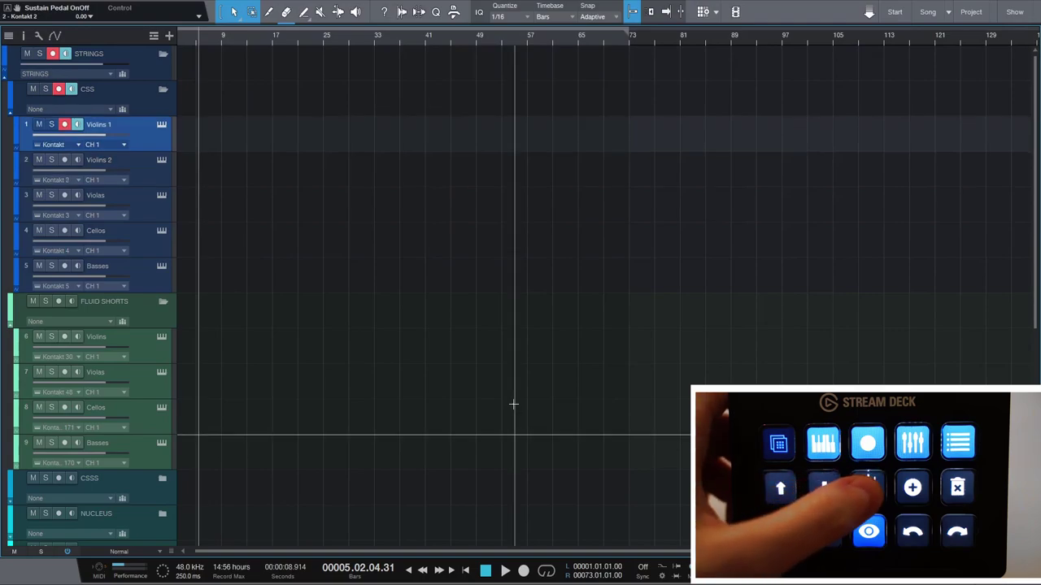
- Show and hide the instrument window of the selected Violins 1 track
{"action": "key", "text": "F11"}
{"action": "key", "text": "F11"}
{"action": "key", "text": "Up"}
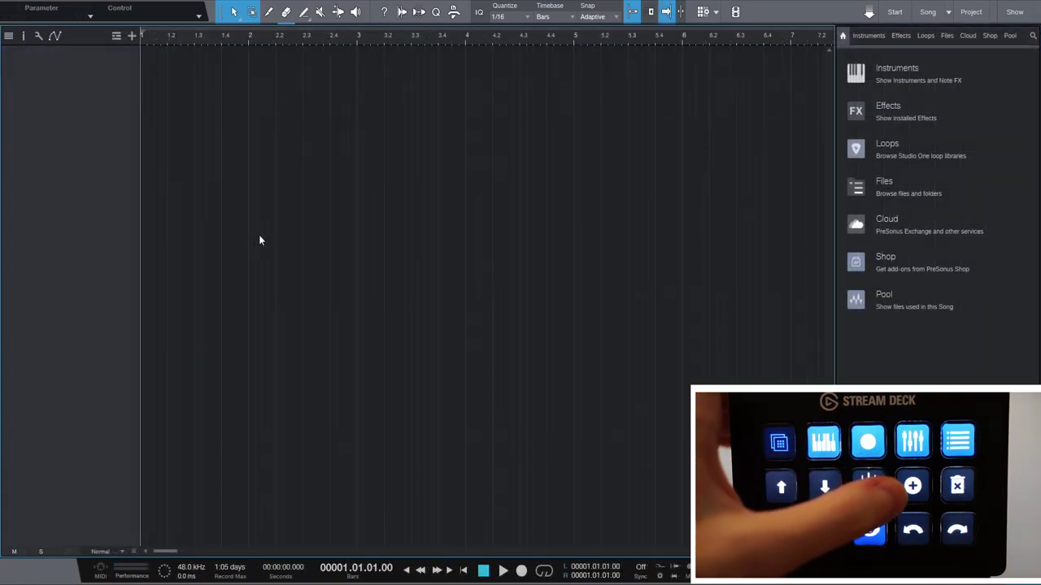
- Add four Kontakt instrument tracks to the empty song
{"action": "key", "text": "t"}
{"action": "key", "text": "t"}
{"action": "key", "text": "t"}
{"action": "key", "text": "t"}
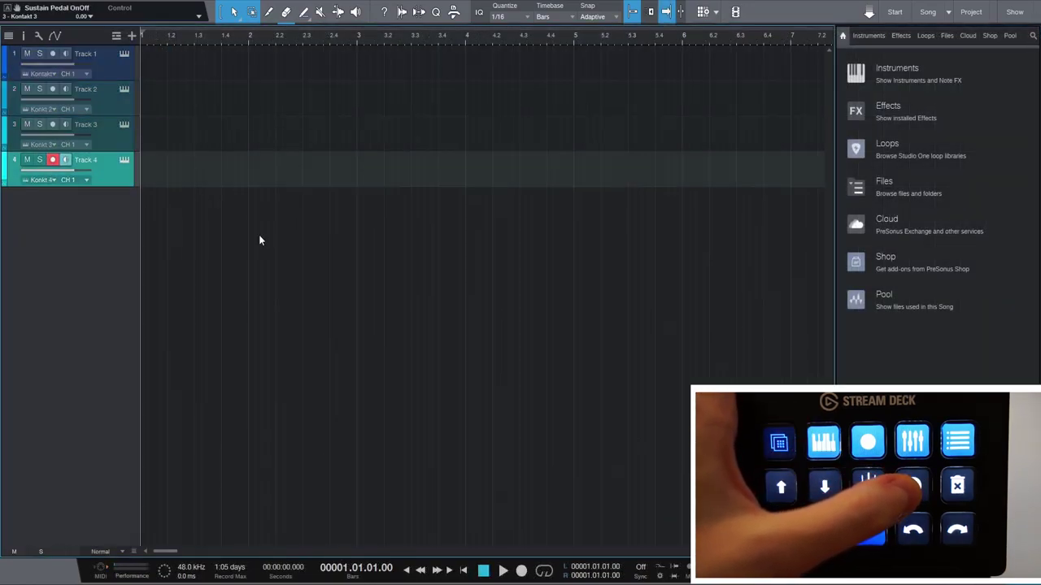
- Load CSS 1st Violins, CSS 2nd Violins, CSS Violas and CSS Cellos into the Kontakt instances of Tracks 1 to 4, in that order
{"action": "left_click", "coordinate": [102, 65]}
{"action": "key", "text": "F11"}
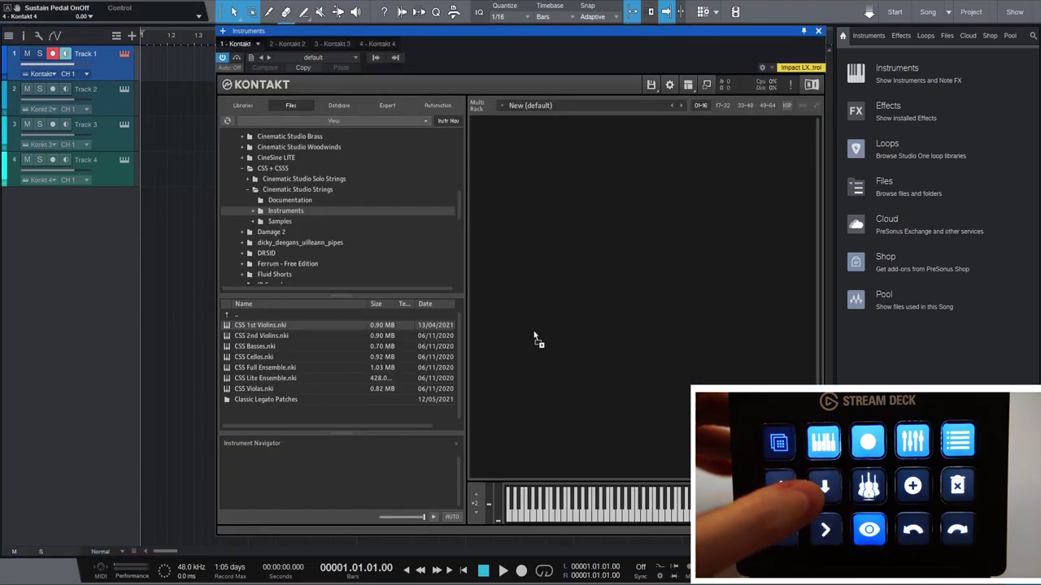
{"action": "key", "text": "Down"}
{"action": "left_click_drag", "start_coordinate": [258, 337], "coordinate": [498, 348]}
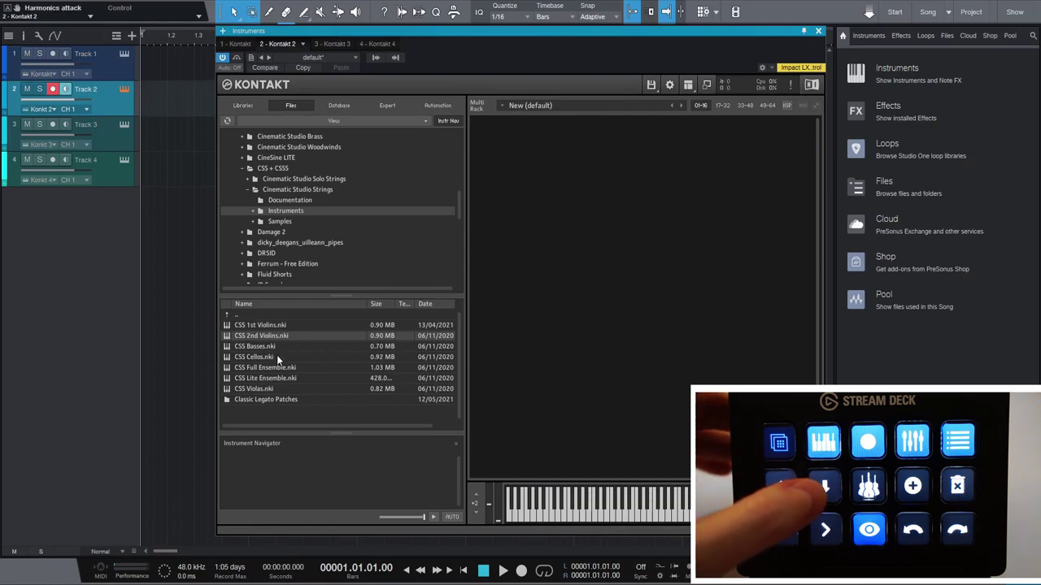
{"action": "key", "text": "Down"}
{"action": "left_click_drag", "start_coordinate": [254, 388], "coordinate": [617, 352]}
{"action": "key", "text": "Down"}
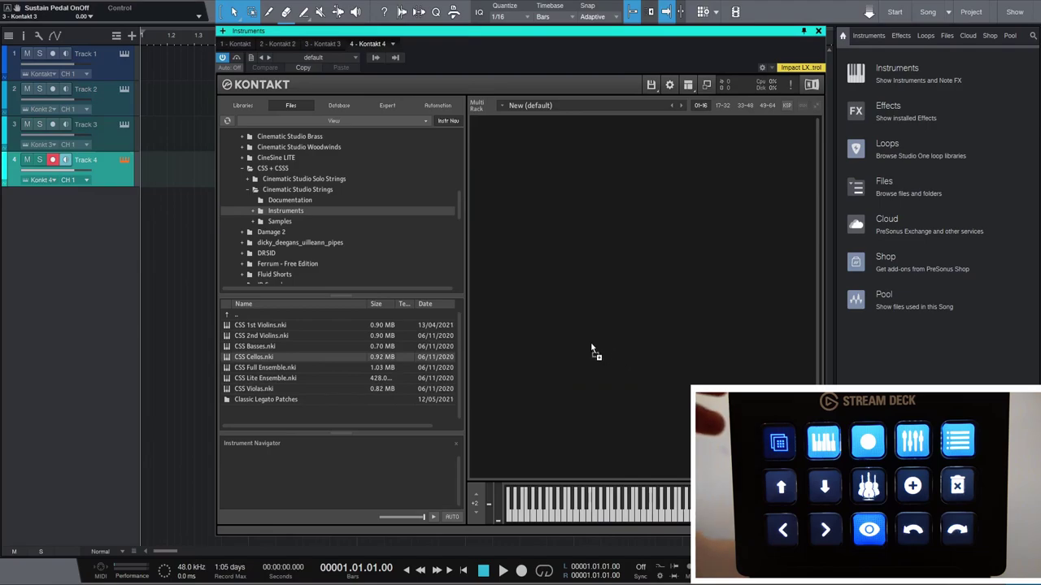
- Starting from Track 1, purge the samples of the loaded string patches through Track 4, and close the instrument window
{"action": "left_click", "coordinate": [110, 59]}
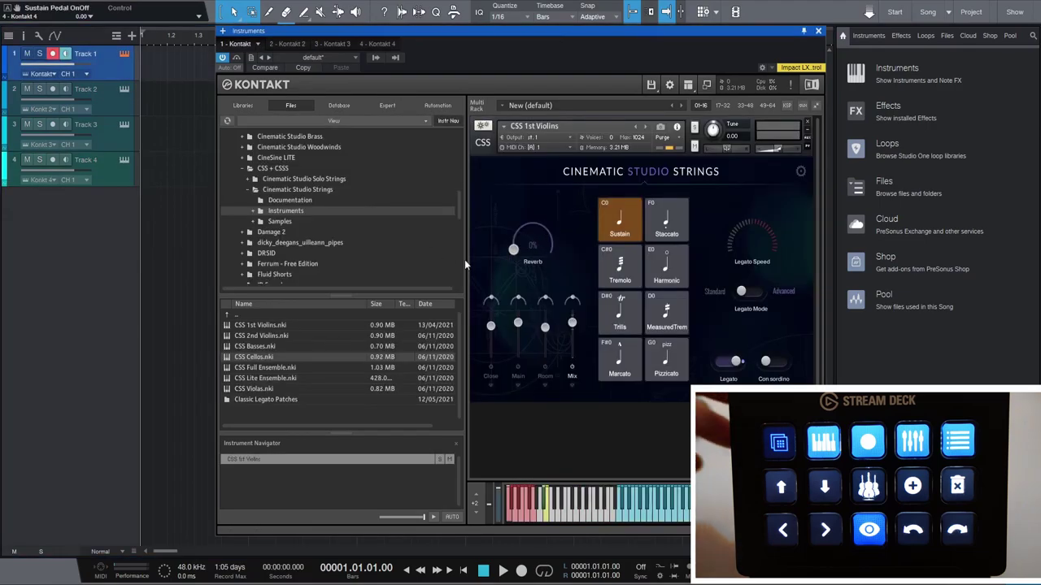
{"action": "key", "text": "Down"}
{"action": "left_click", "coordinate": [679, 137]}
{"action": "left_click", "coordinate": [683, 174]}
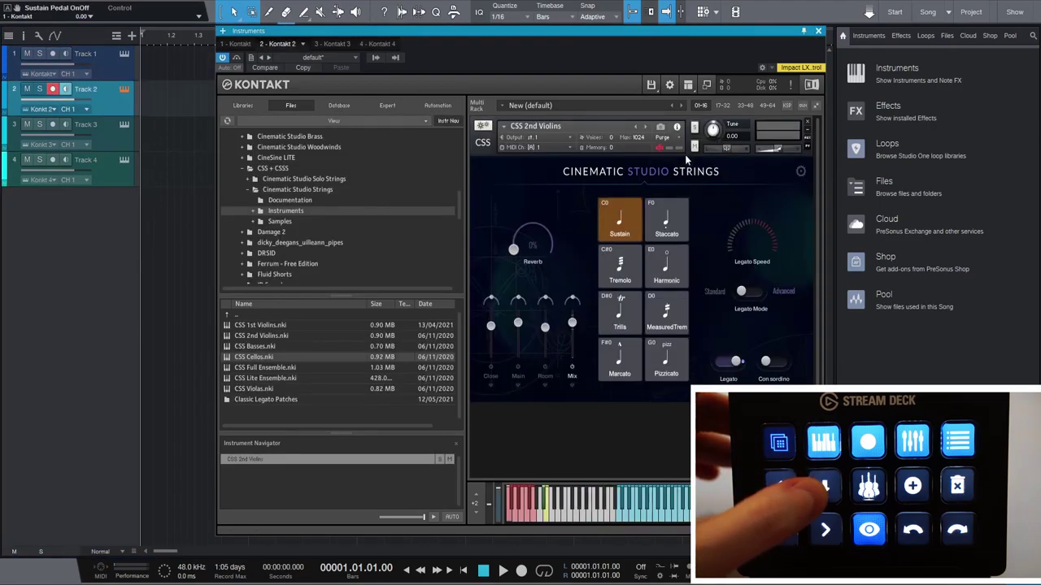
{"action": "key", "text": "Down"}
{"action": "left_click", "coordinate": [678, 138]}
{"action": "left_click", "coordinate": [681, 173]}
{"action": "key", "text": "Down"}
{"action": "left_click", "coordinate": [662, 137]}
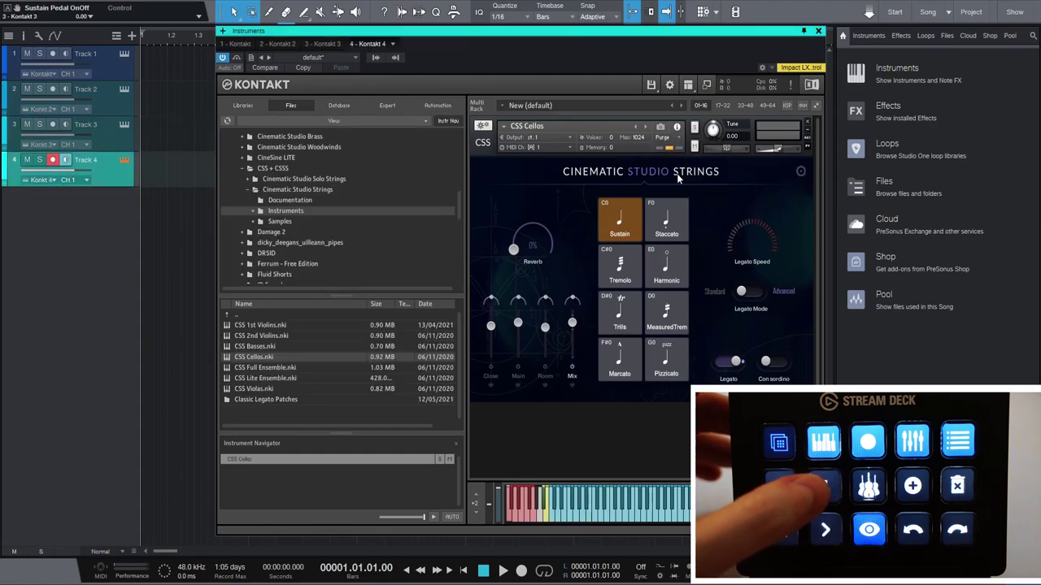
{"action": "left_click", "coordinate": [681, 172]}
{"action": "key", "text": "shift+F11"}
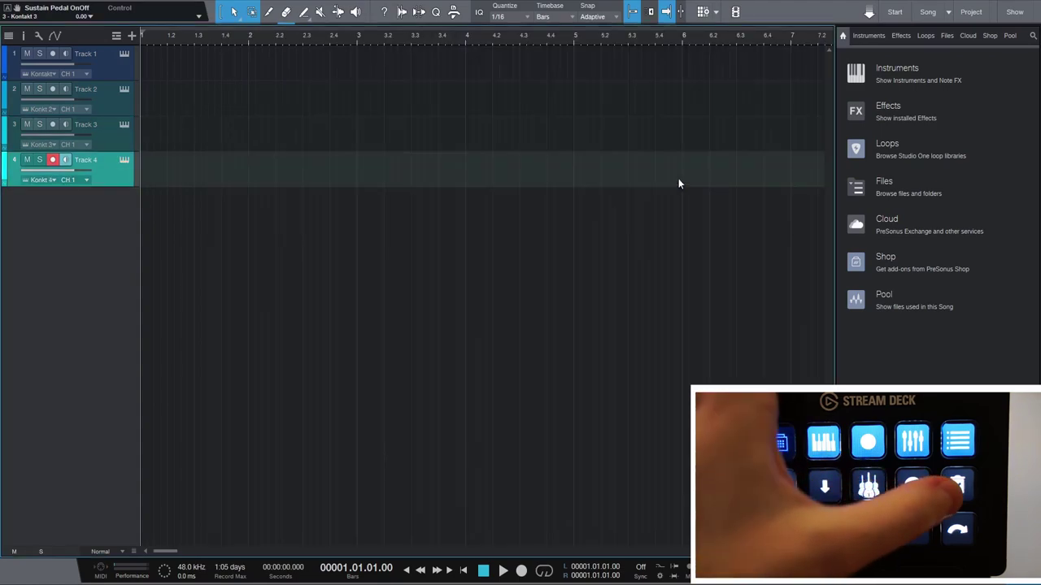
- Remove the four Kontakt instrument tracks from the song, starting with Track 4
{"action": "key", "text": "shift+t"}
{"action": "key", "text": "Delete"}
{"action": "key", "text": "Delete"}
{"action": "key", "text": "Delete"}
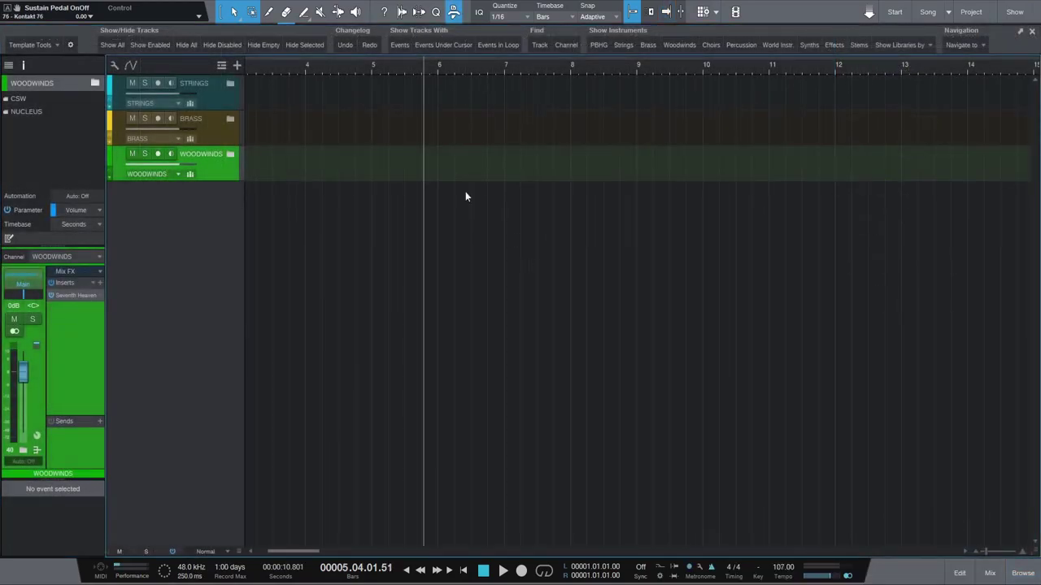
- Assign the keyboard shortcut Ctrl+Shift+F9 to the Show Strings macro in the options and apply it
{"action": "left_click", "coordinate": [199, 1]}
{"action": "left_click", "coordinate": [232, 137]}
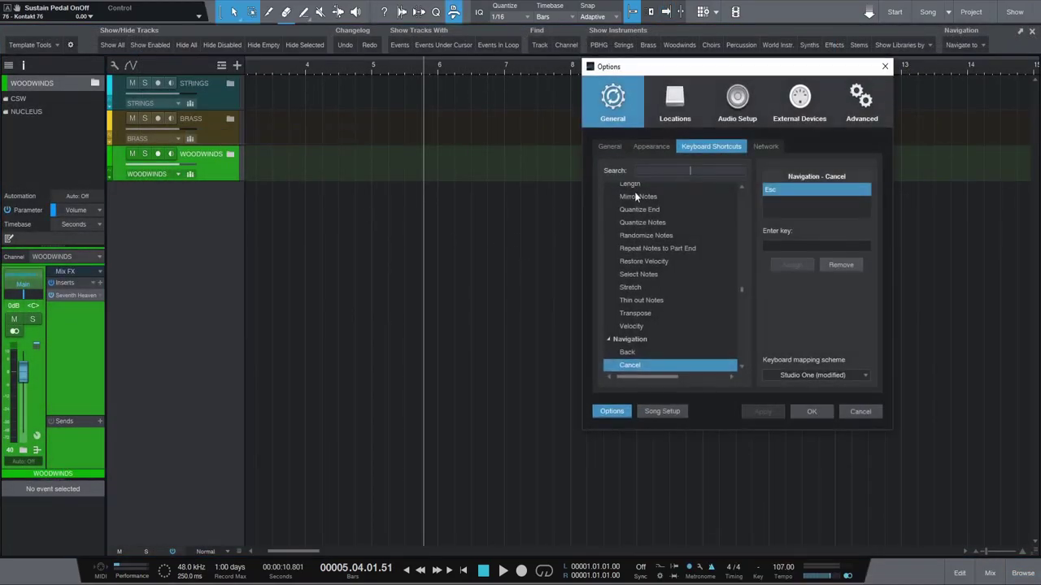
{"action": "left_click", "coordinate": [690, 171]}
{"action": "type", "text": "show strings"}
{"action": "left_click", "coordinate": [639, 202]}
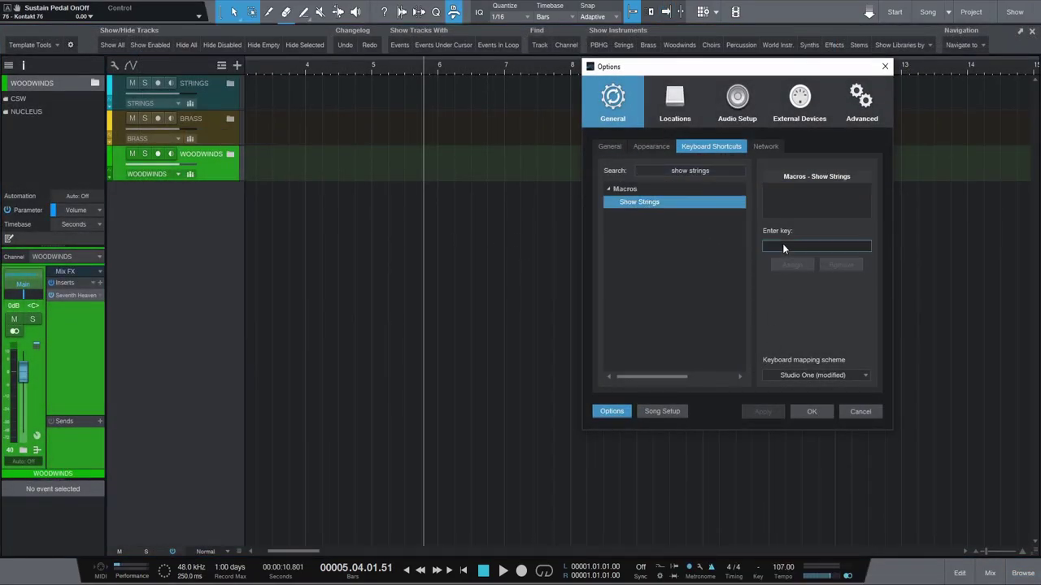
{"action": "key", "text": "ctrl+shift+F9"}
{"action": "left_click", "coordinate": [792, 264]}
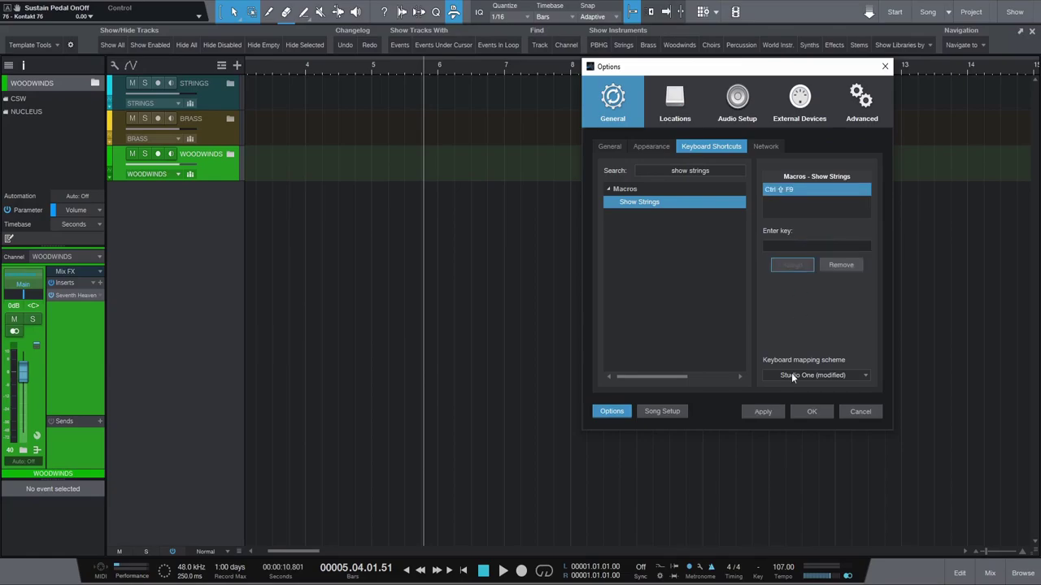
{"action": "left_click", "coordinate": [812, 412]}
- Switch to the Stream Deck app and set the violin key's hotkey in the eye folder to Ctrl+Shift+F9
{"action": "left_click", "coordinate": [884, 583]}
{"action": "left_click", "coordinate": [872, 572]}
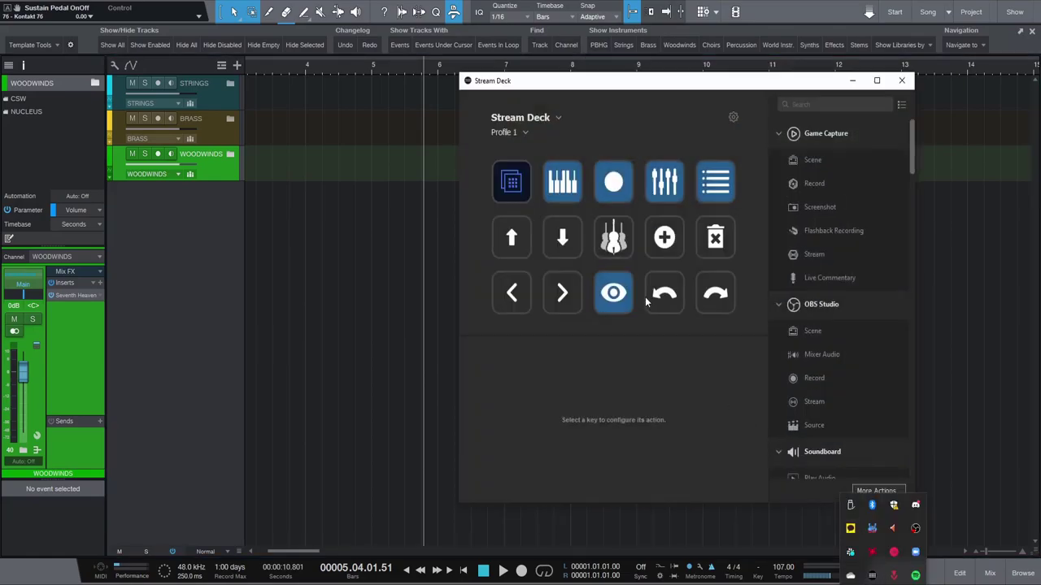
{"action": "double_click", "coordinate": [614, 293]}
{"action": "left_click", "coordinate": [560, 192]}
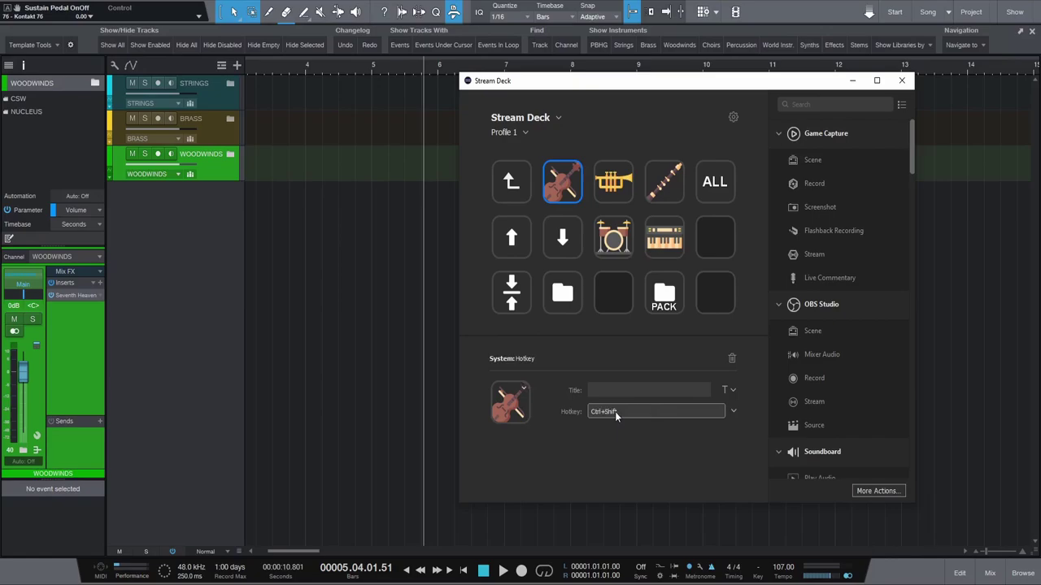
{"action": "key", "text": "ctrl+shift+F9"}
{"action": "left_click_drag", "start_coordinate": [628, 389], "coordinate": [563, 390]}
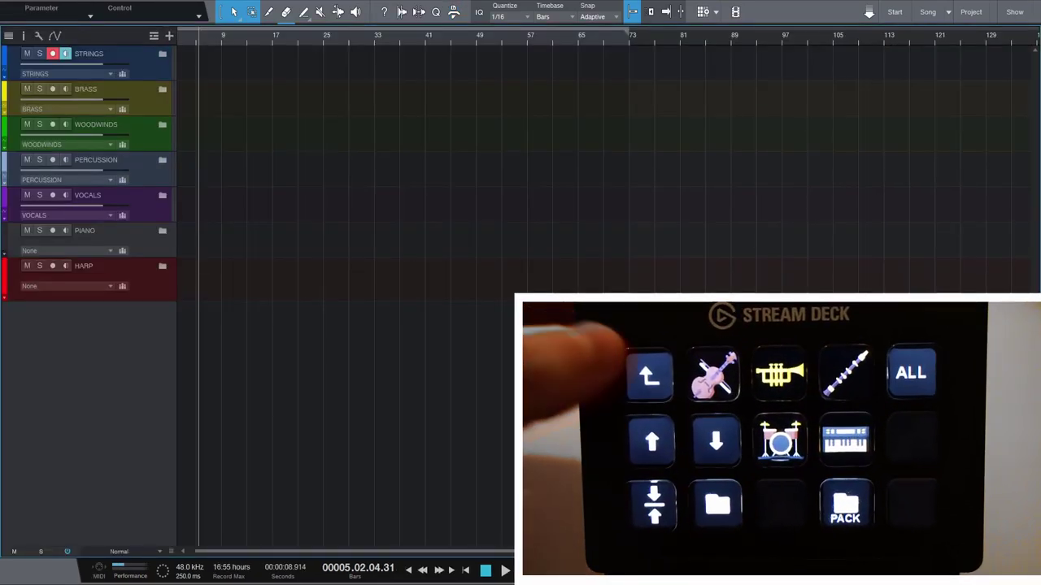
- Show only the strings tracks, only the brass tracks and only the woodwinds tracks in turn
{"action": "key", "text": "ctrl+shift+F9"}
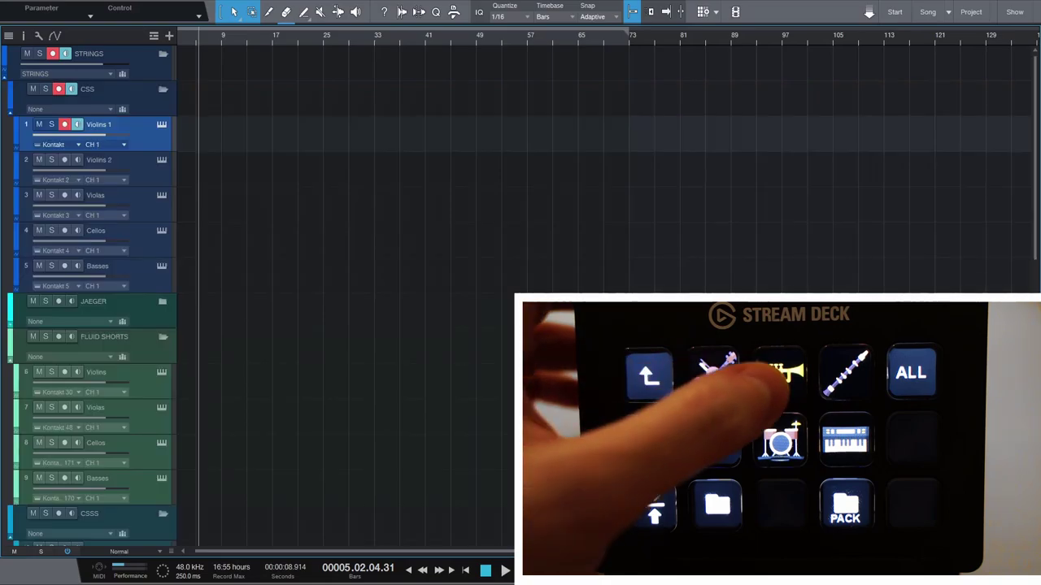
{"action": "key", "text": "ctrl+shift+F10"}
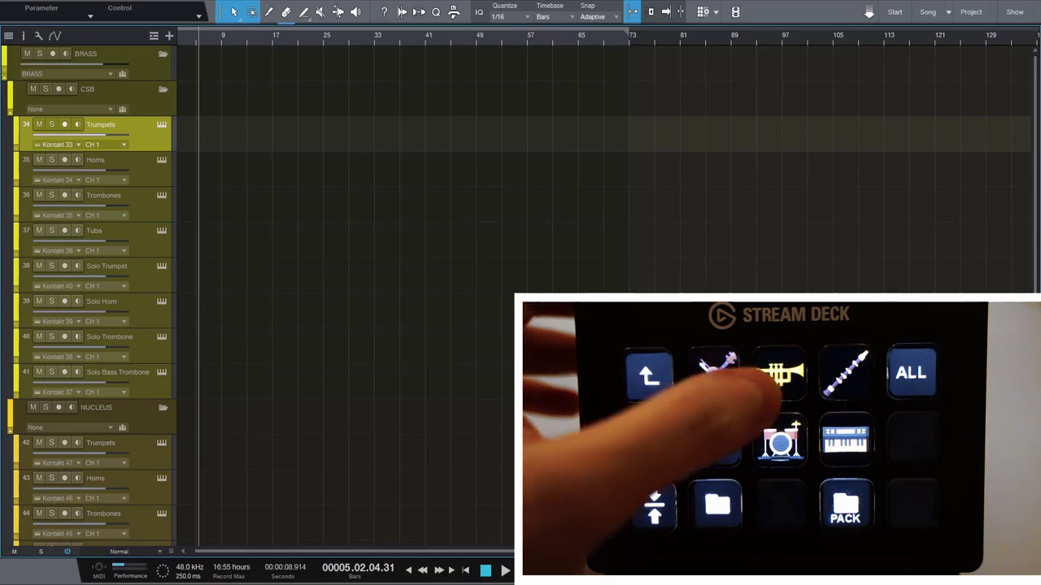
{"action": "key", "text": "ctrl+shift+F11"}
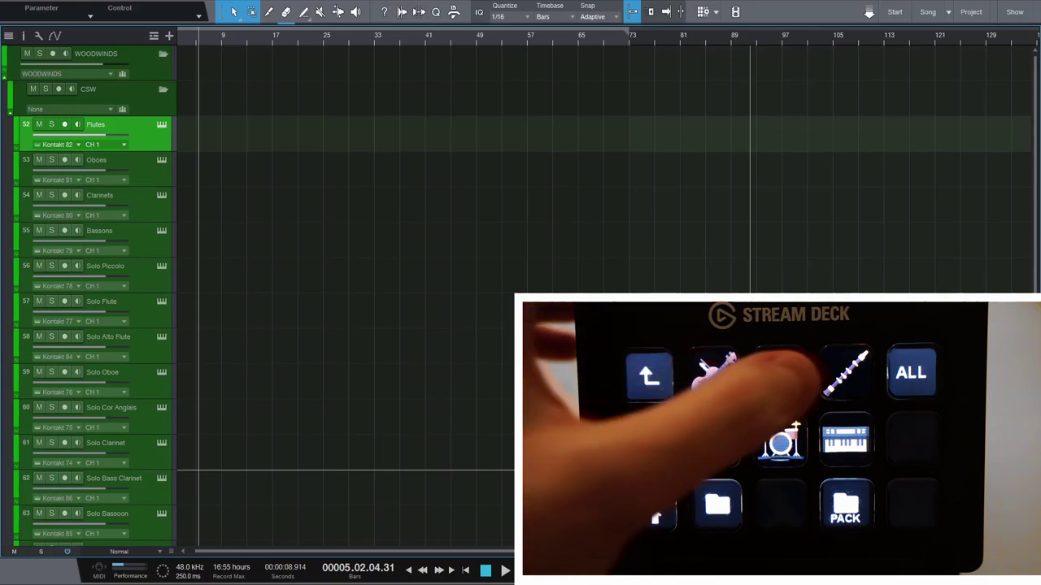
- Show all tracks of the song again and collapse all the folder tracks
{"action": "key", "text": "ctrl+shift+F12"}
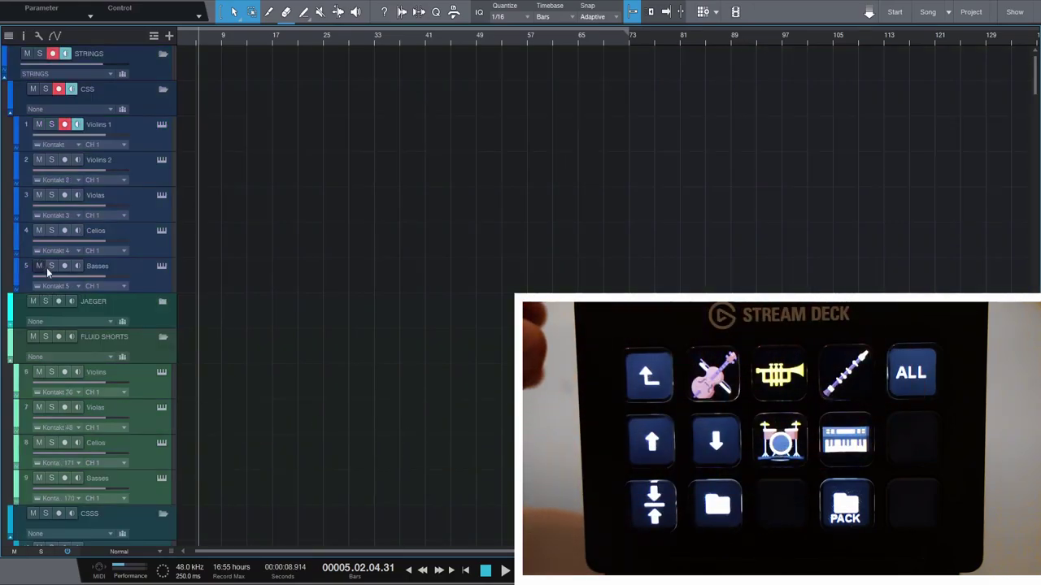
{"action": "scroll", "coordinate": [70, 276], "scroll_direction": "down", "scroll_amount": 3}
{"action": "scroll", "coordinate": [70, 279], "scroll_direction": "down", "scroll_amount": 5}
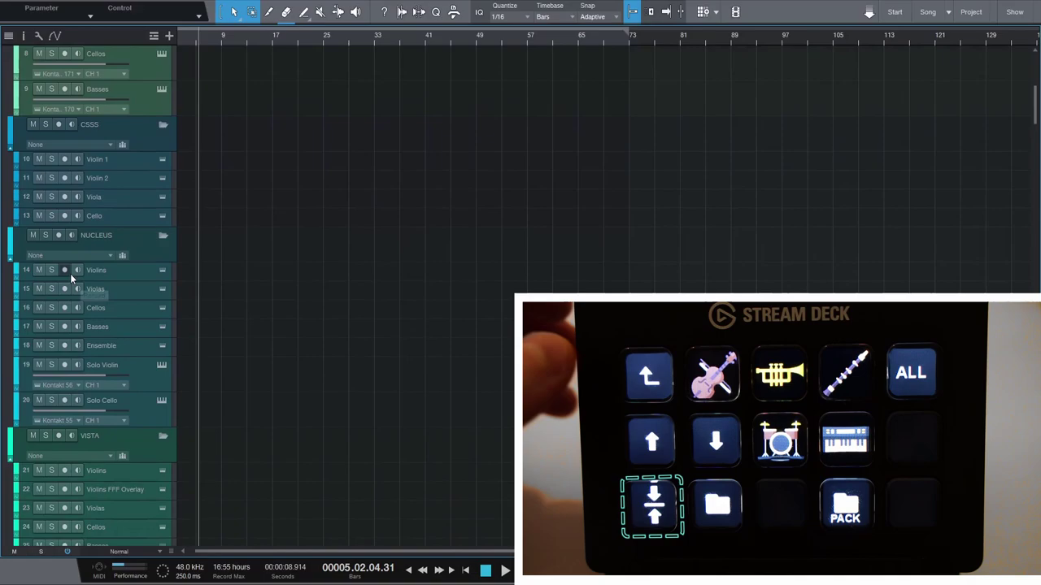
{"action": "key", "text": "ctrl+shift+c"}
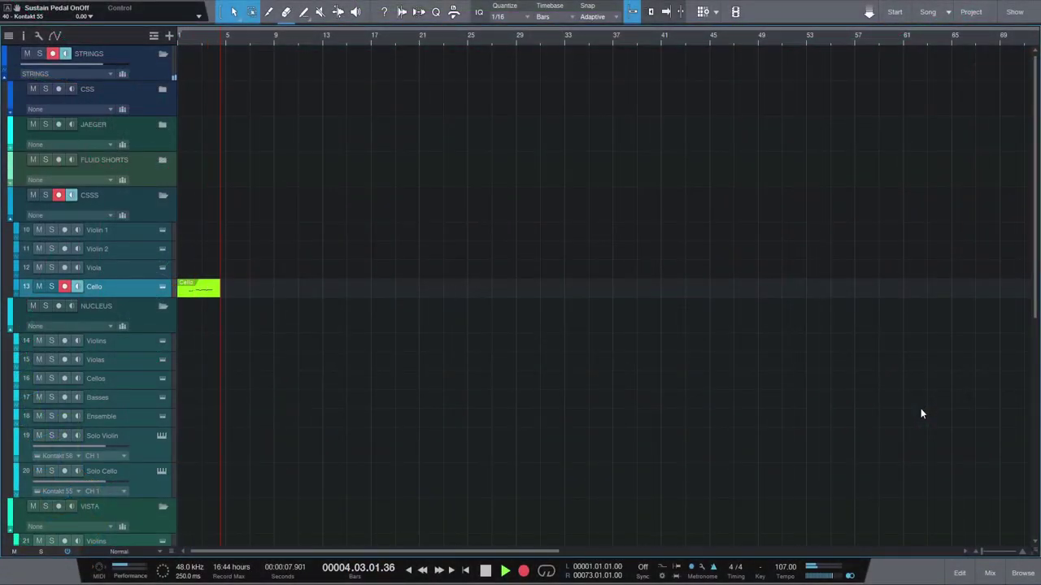
- Stop playback, open the Cello part in the note editor and quantize all its notes to the 1/16 grid
{"action": "key", "text": "space"}
{"action": "key", "text": "F2"}
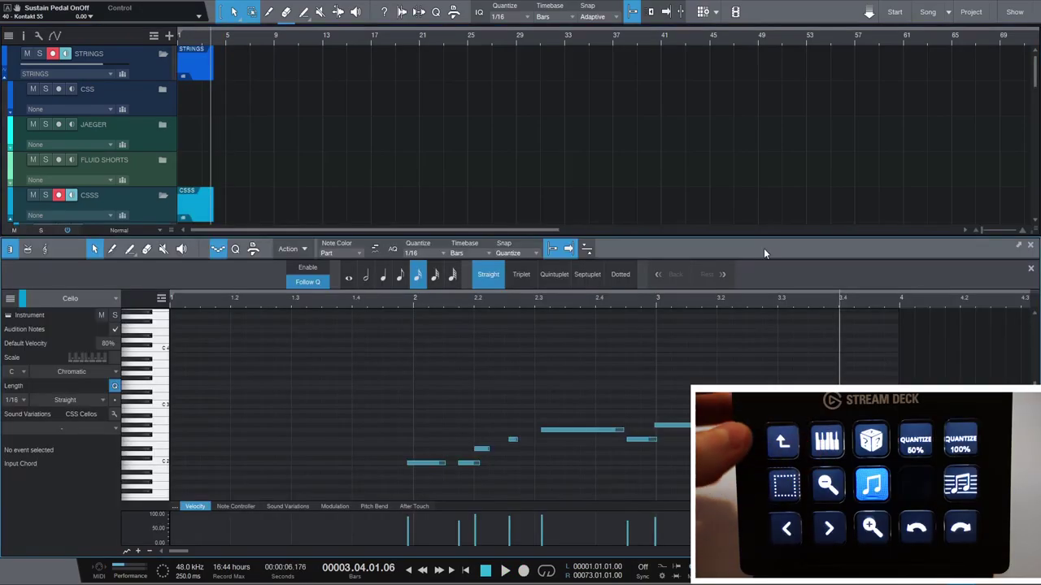
{"action": "key", "text": "ctrl+a"}
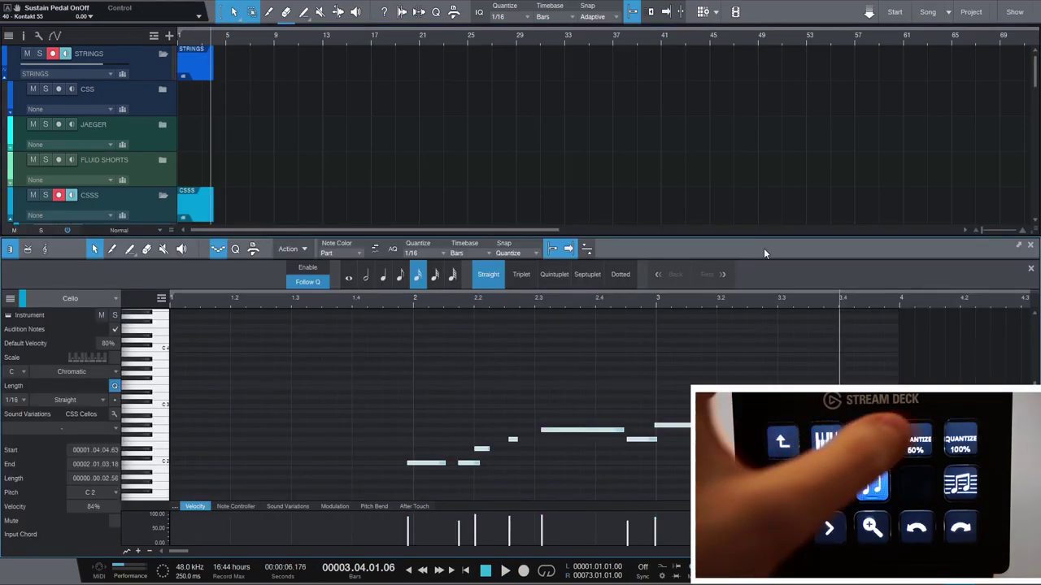
{"action": "key", "text": "q"}
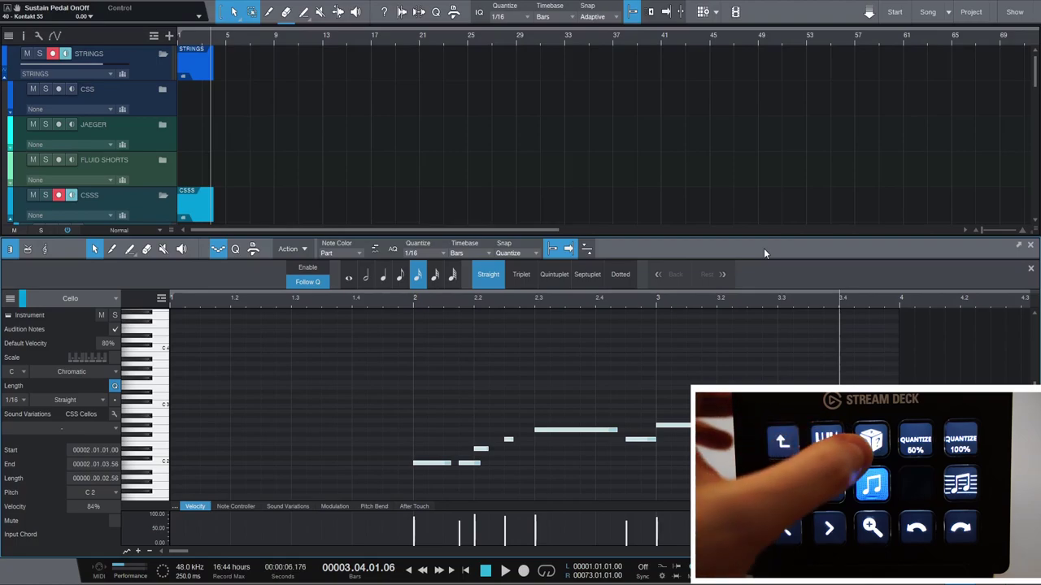
- Randomize the velocities of the Cello notes and extend the notes from beat 2.3 onward to legato length
{"action": "key", "text": "alt+h"}
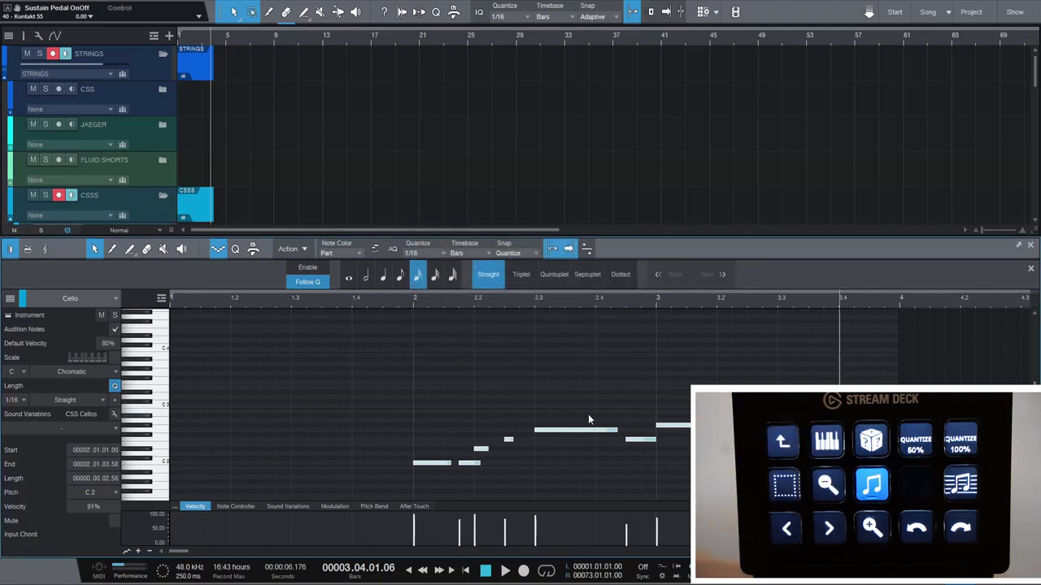
{"action": "left_click_drag", "start_coordinate": [595, 399], "coordinate": [874, 471]}
{"action": "key", "text": "shift+l"}
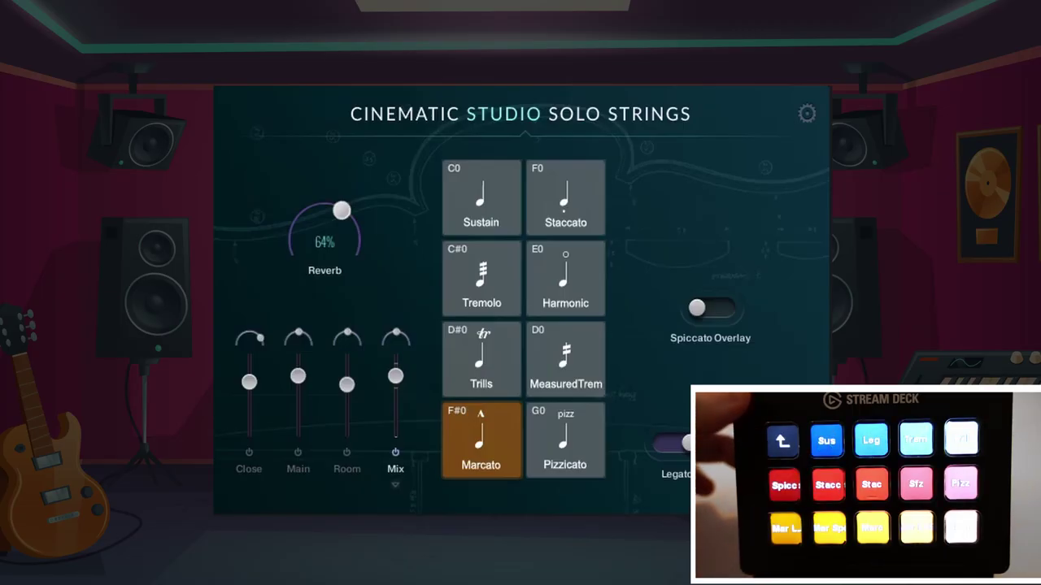
- Switch the Cello's Cinematic Studio Solo Strings articulation in turn to Legato, Sustain and Harmonics
{"action": "key", "text": "c"}
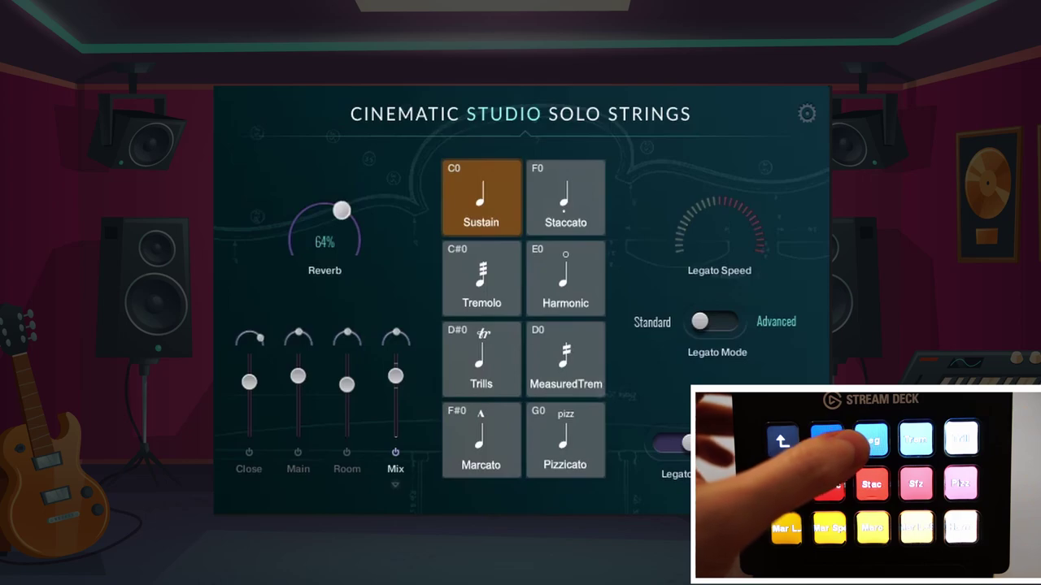
{"action": "key", "text": "s"}
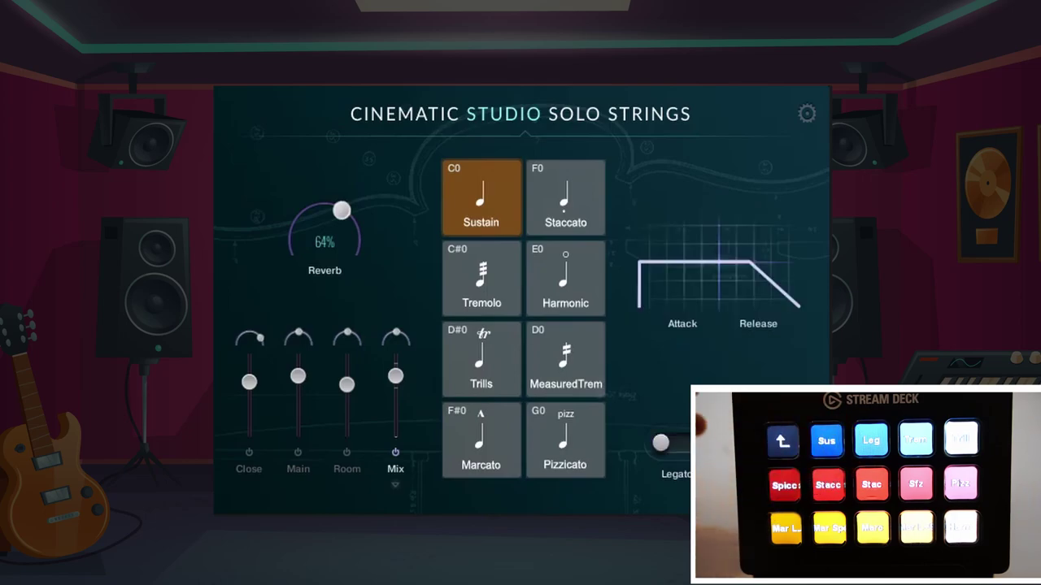
{"action": "key", "text": "h"}
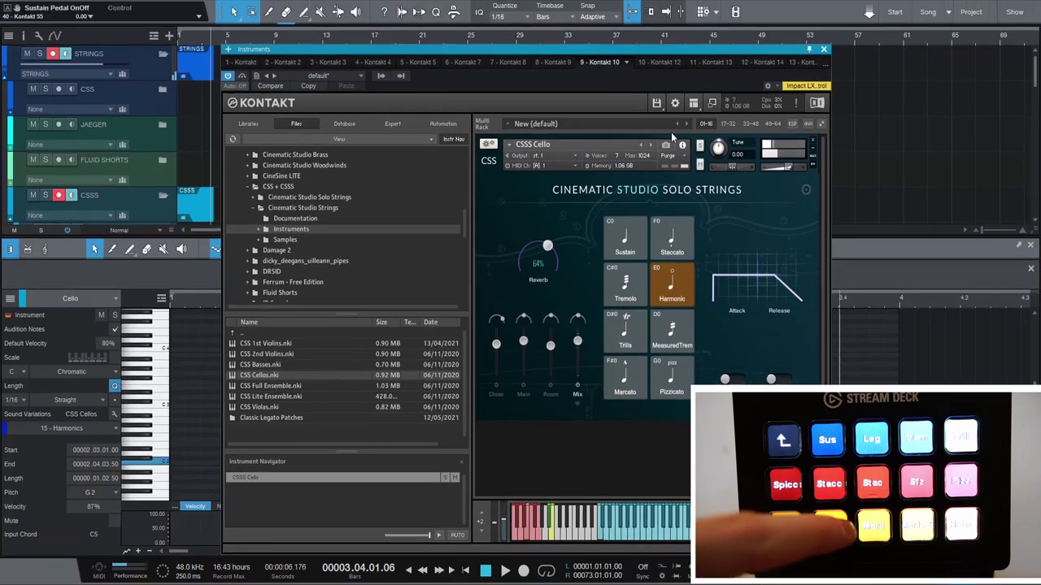
{"action": "key", "text": "4"}
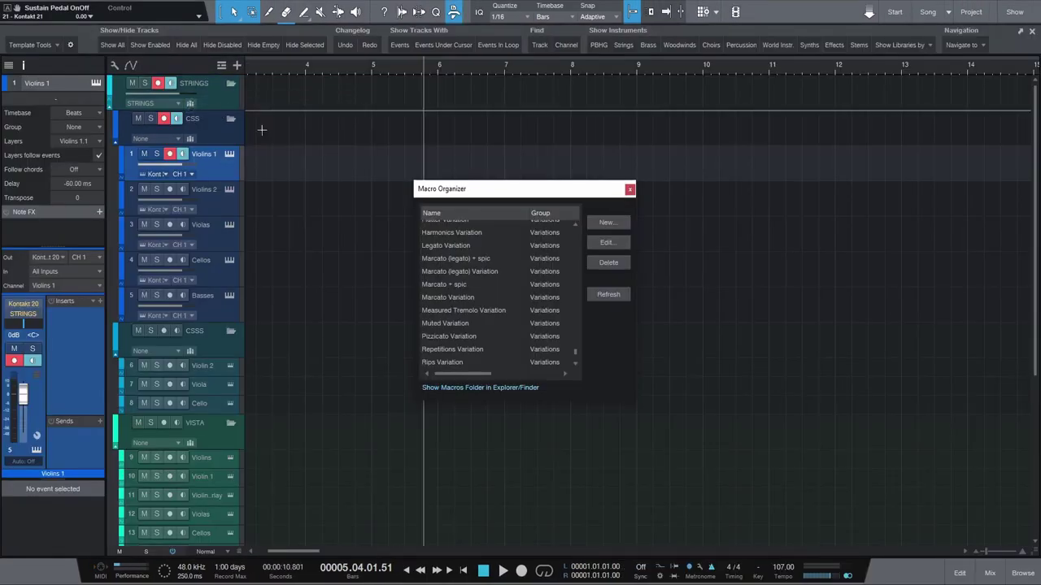
- Create a new macro and add the Find and Apply Variation command to it
{"action": "left_click", "coordinate": [618, 224]}
{"action": "left_click", "coordinate": [157, 173]}
{"action": "type", "text": "find and a"}
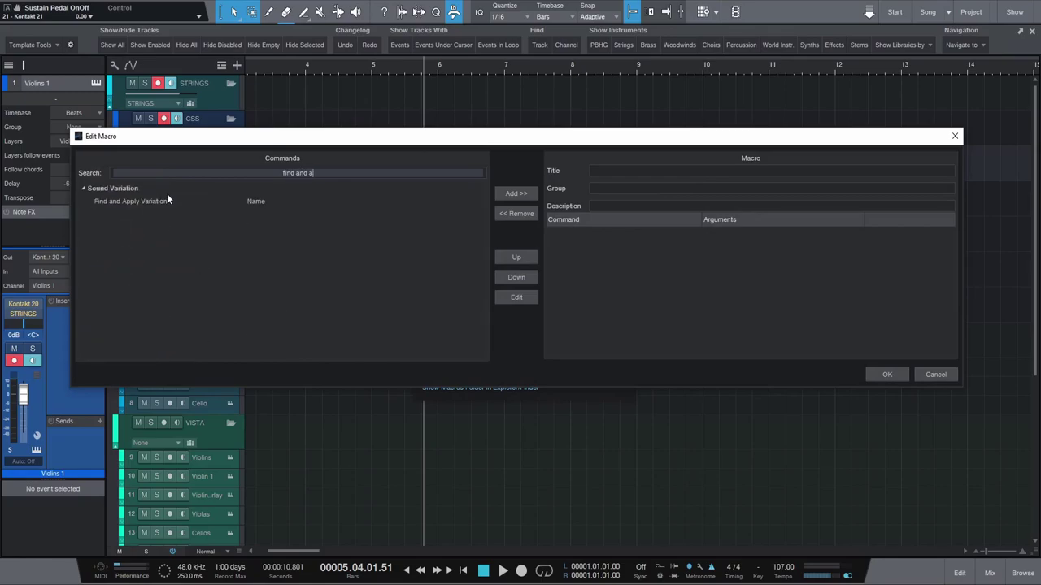
{"action": "left_click_drag", "start_coordinate": [167, 200], "coordinate": [687, 241]}
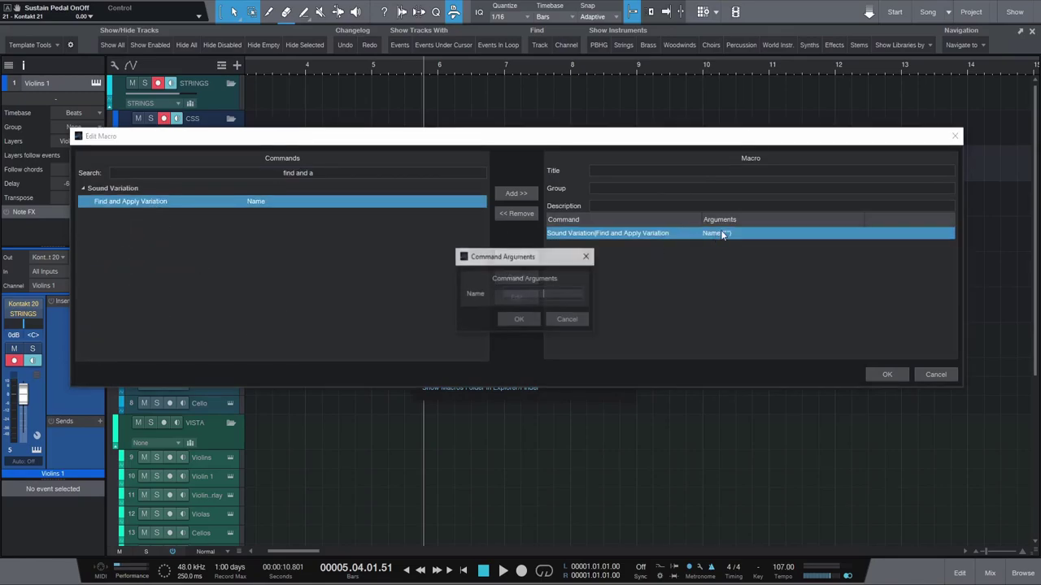
- Set the command's Name argument to Legato, title the macro LEGATO VAR and save it
{"action": "type", "text": "Legato"}
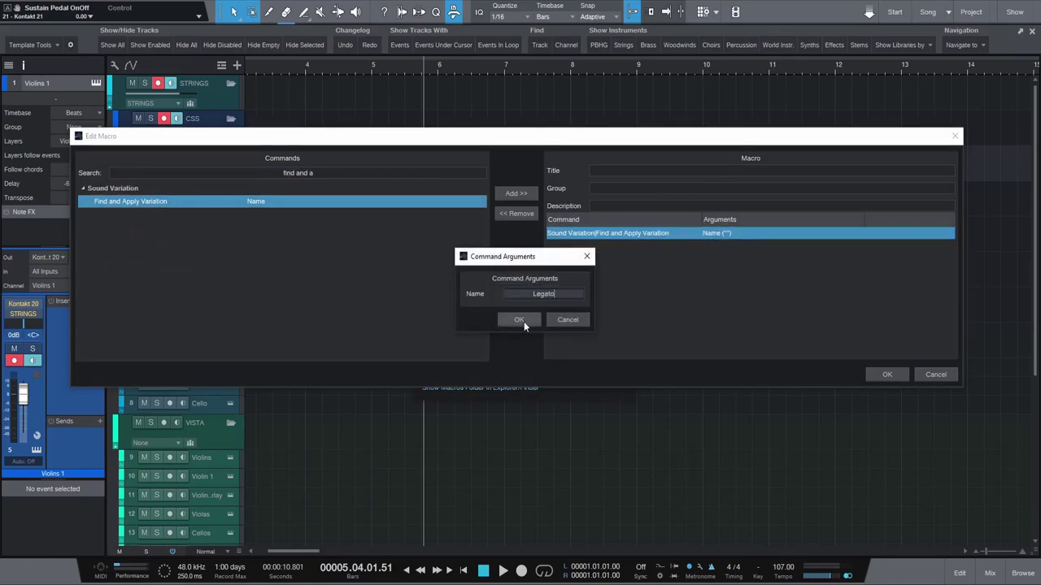
{"action": "left_click", "coordinate": [521, 321]}
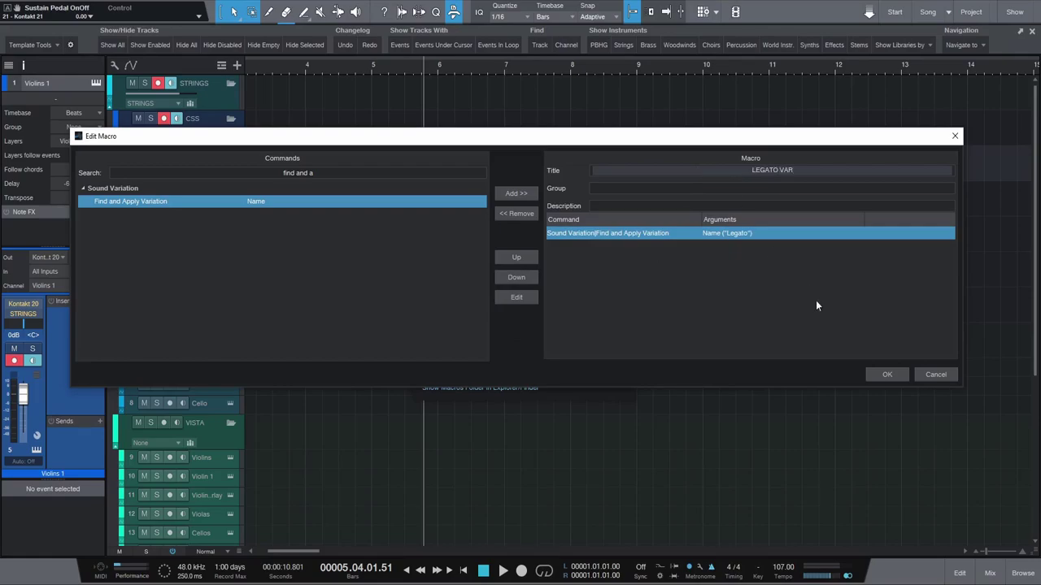
{"action": "left_click", "coordinate": [887, 375]}
- Find the LEGATO VAR macro in the keyboard shortcut options and begin entering a Ctrl+Shift combination for it
{"action": "left_click", "coordinate": [197, 2]}
{"action": "left_click", "coordinate": [281, 137]}
{"action": "type", "text": "L"}
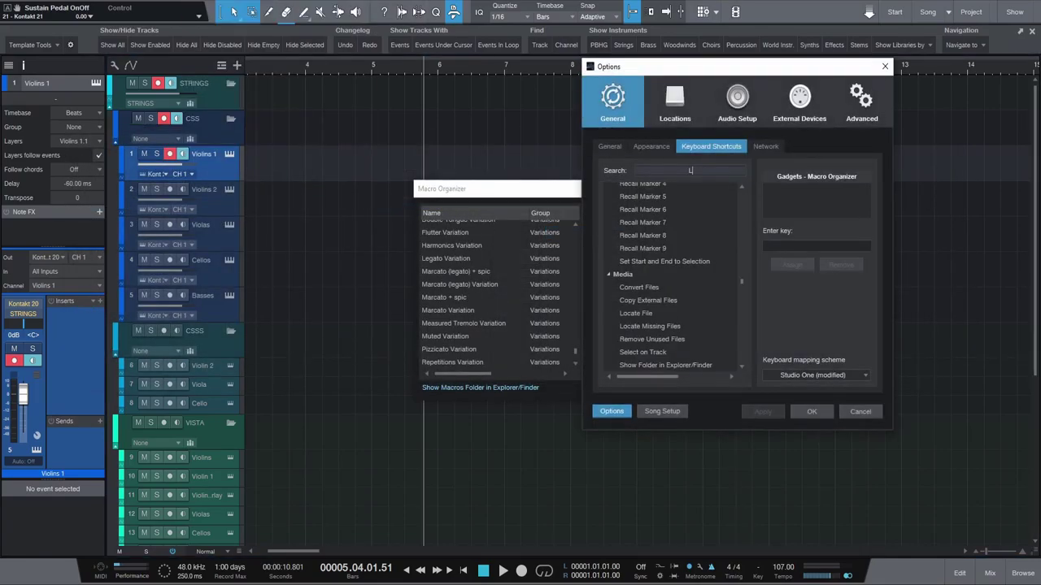
{"action": "type", "text": "egato var"}
{"action": "left_click", "coordinate": [629, 203]}
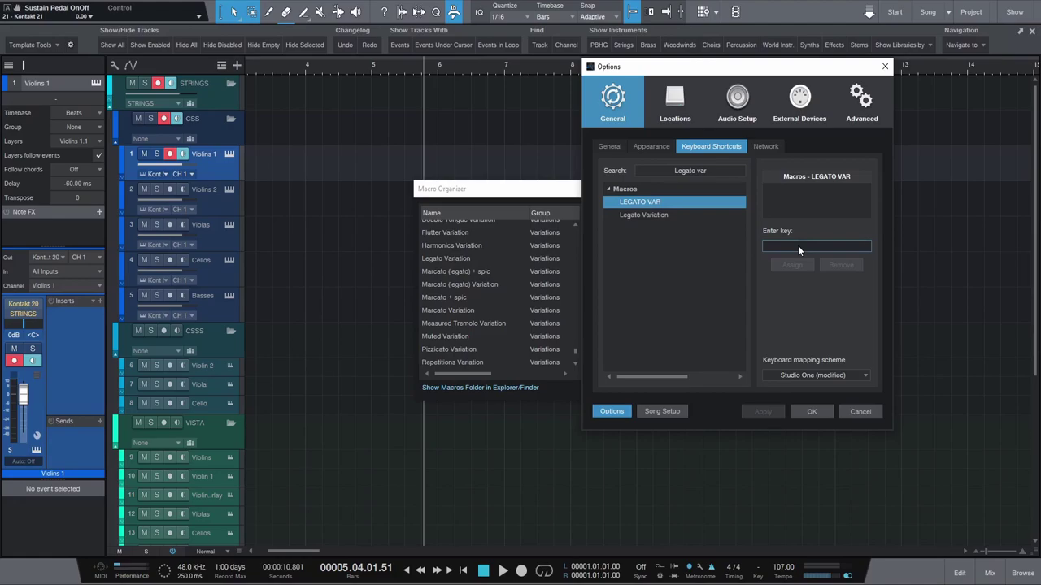
{"action": "key", "text": "ctrl+shift"}
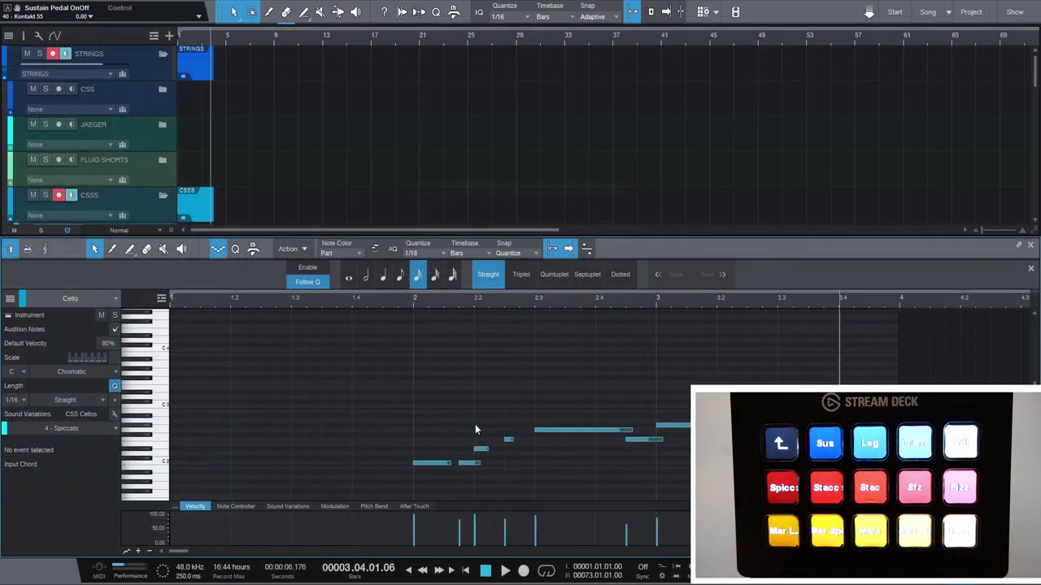
- Apply Staccatissimo to the two short Cello notes after beat 2.2 and Legato to those from beat 2.3, then select the first two notes
{"action": "left_click_drag", "start_coordinate": [475, 424], "coordinate": [519, 454]}
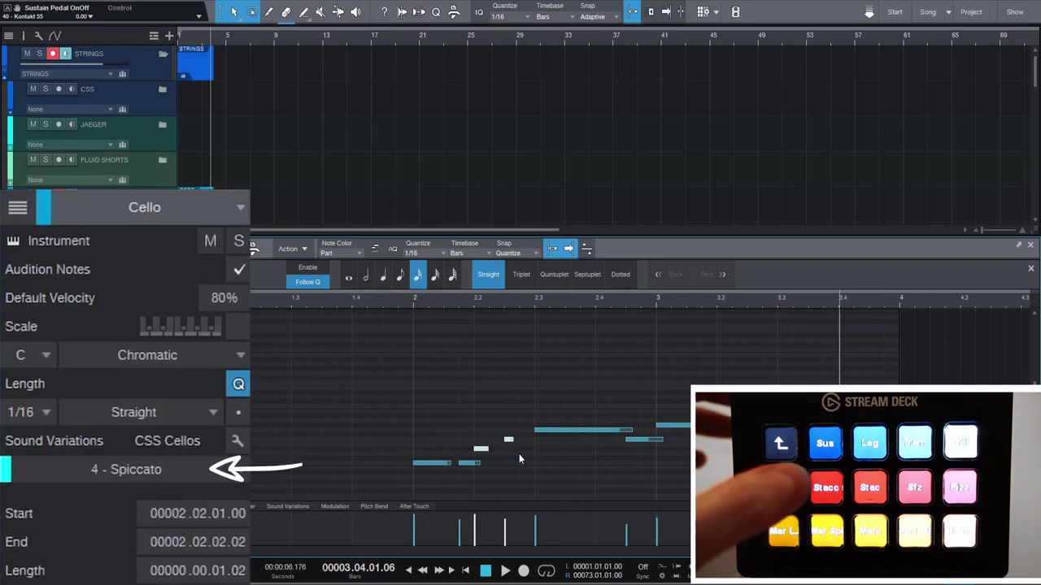
{"action": "key", "text": "ctrl+shift+5"}
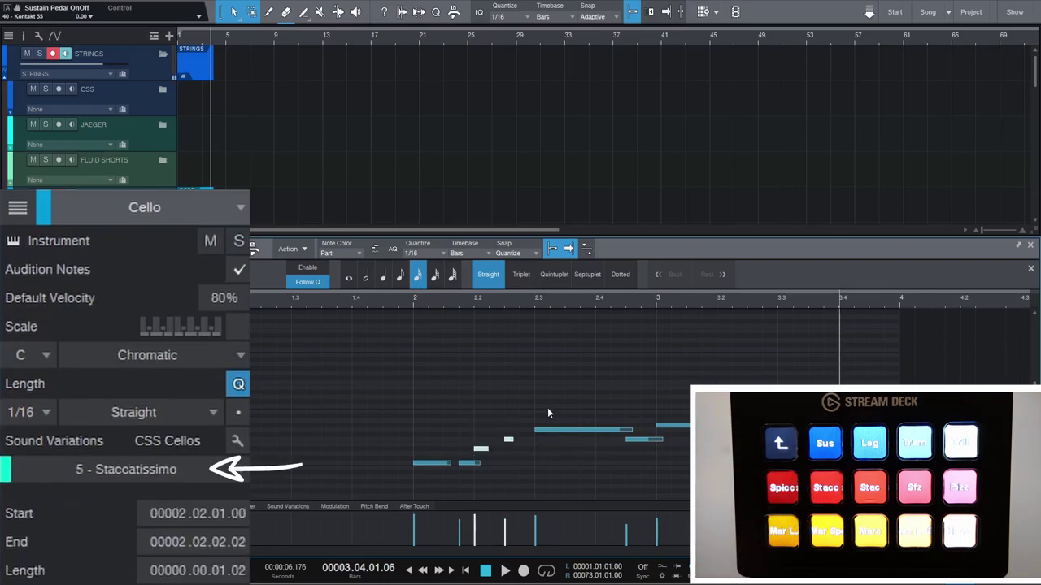
{"action": "left_click_drag", "start_coordinate": [550, 404], "coordinate": [732, 466]}
{"action": "key", "text": "2"}
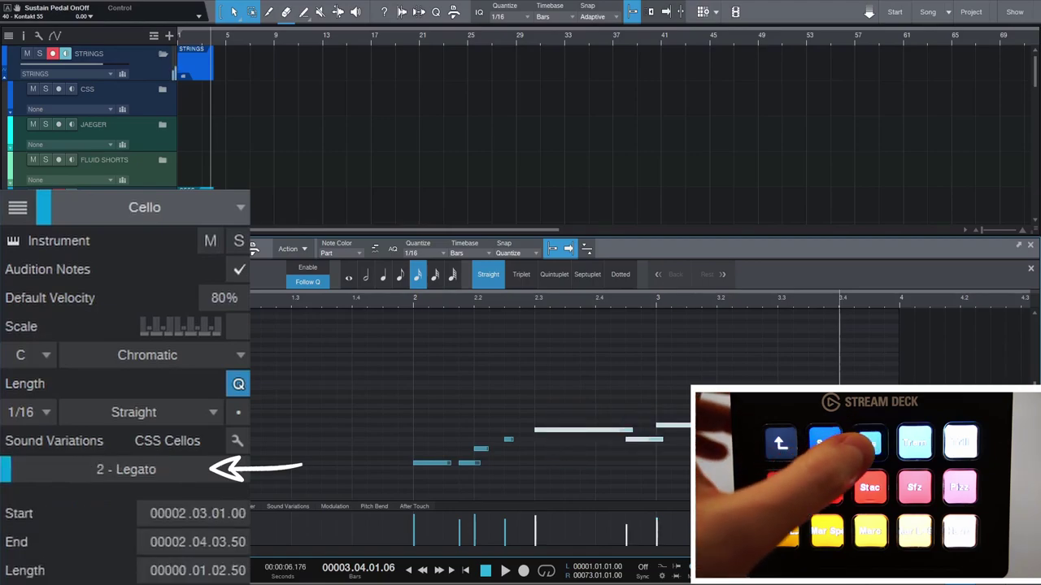
{"action": "left_click_drag", "start_coordinate": [413, 433], "coordinate": [468, 470]}
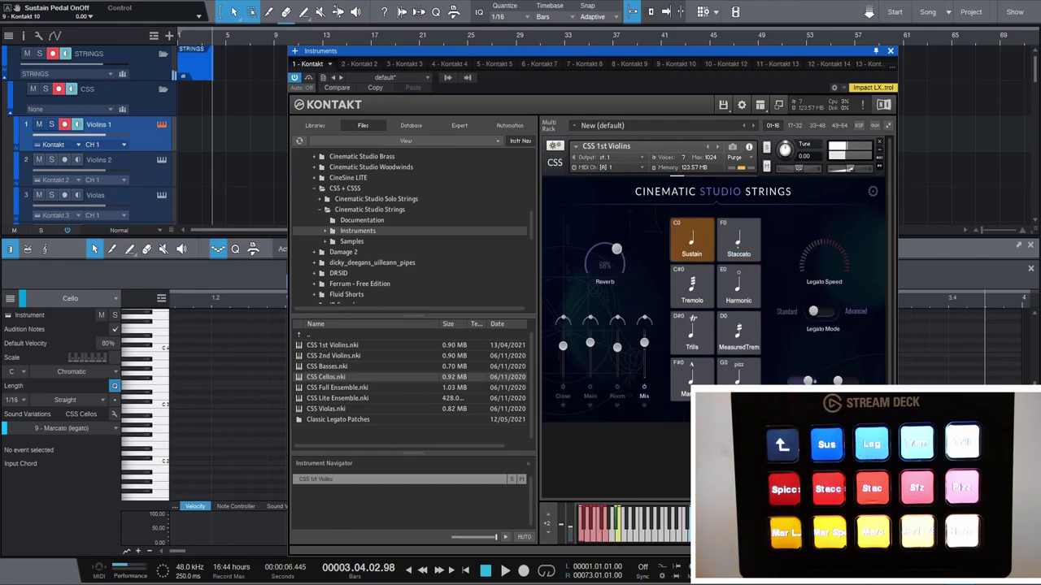
- Select the FLUID SHORTS folder track and show the mixer console
{"action": "scroll", "coordinate": [129, 168], "scroll_direction": "down", "scroll_amount": 10}
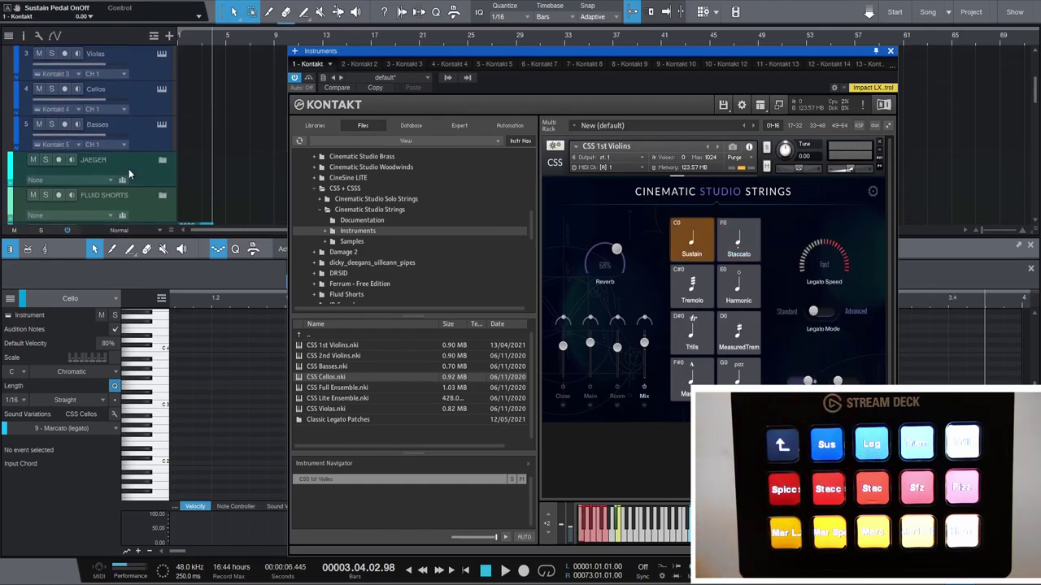
{"action": "left_click", "coordinate": [120, 192]}
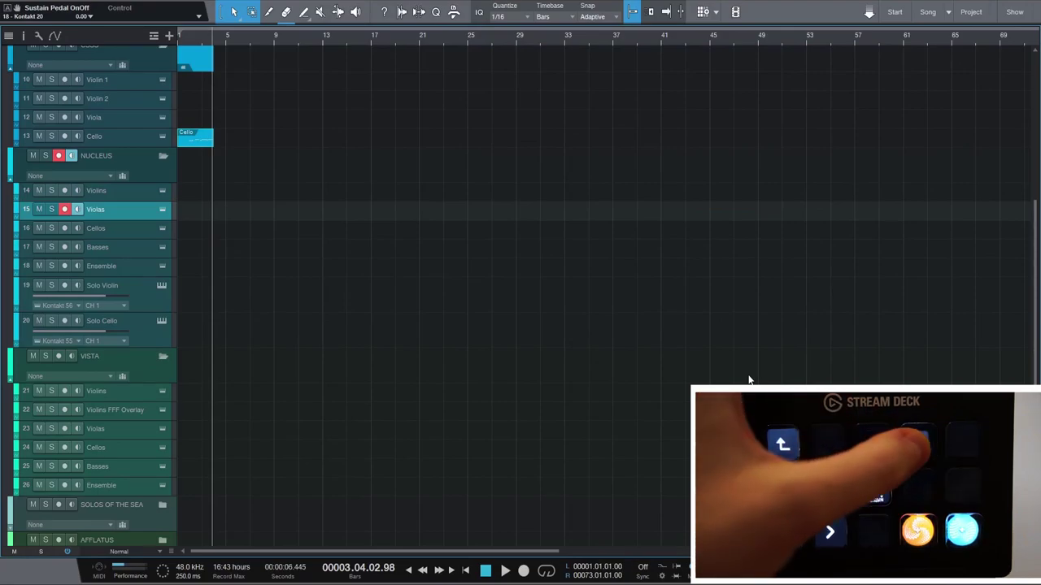
{"action": "key", "text": "F3"}
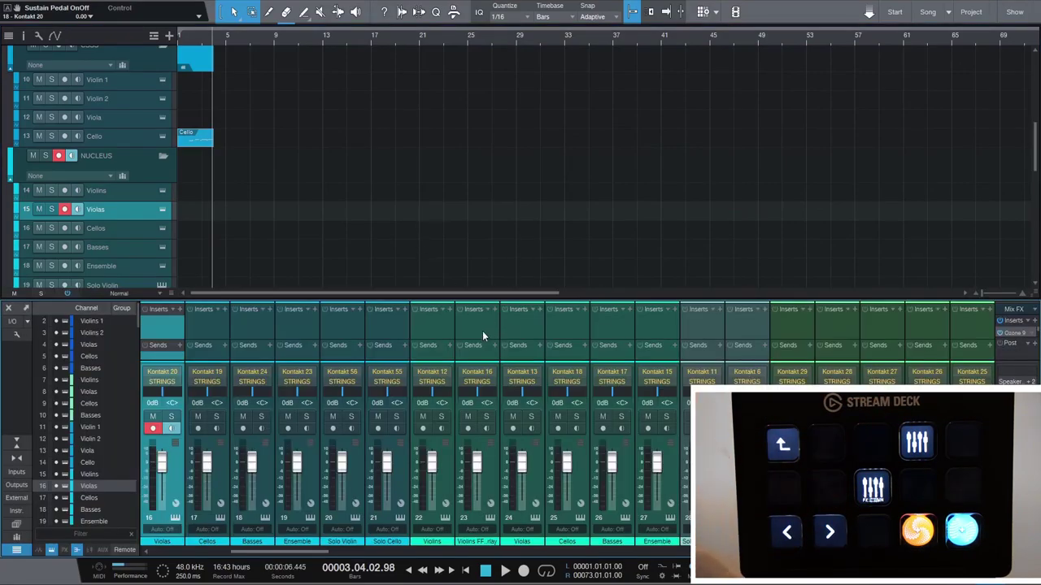
- Insert Neutron 3 on the Vista Violins, Violins FFF Overlay, Violas and Cellos channels, and Ozone 9 plus the Shadow Hills effect on Basses
{"action": "left_click", "coordinate": [488, 324]}
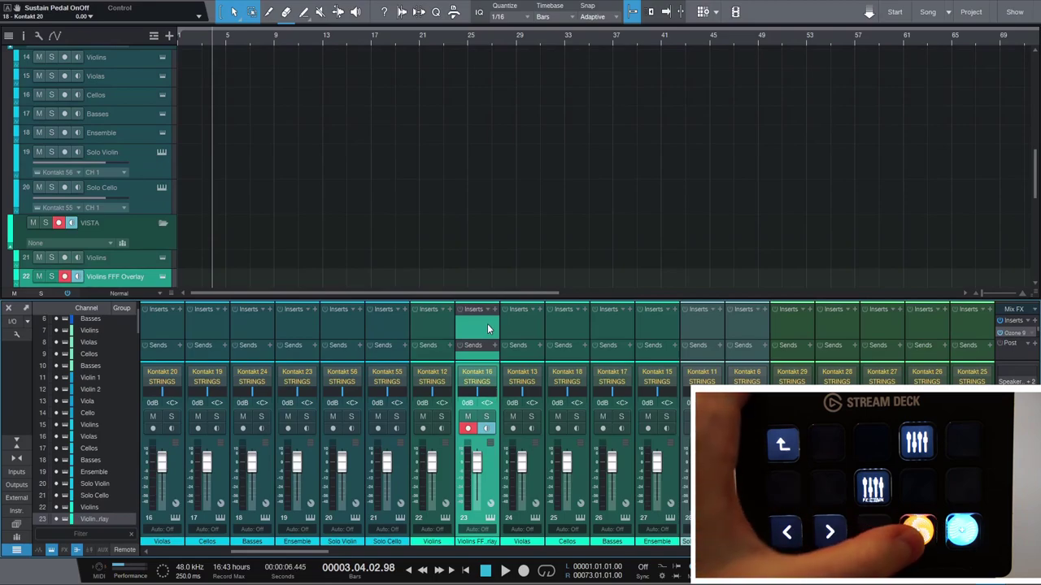
{"action": "key", "text": "Down"}
{"action": "key", "text": "Down"}
{"action": "key", "text": "Down"}
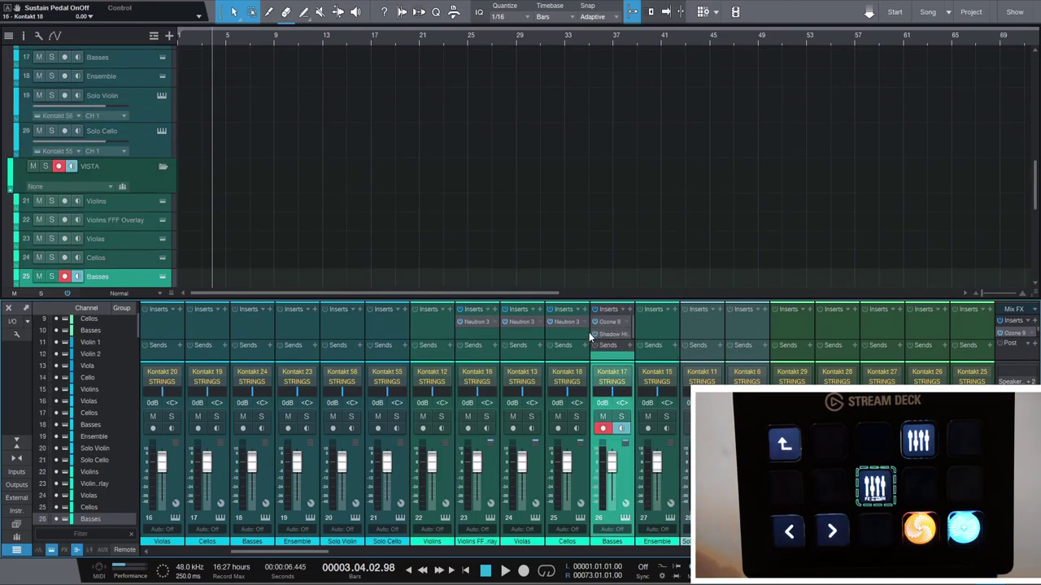
{"action": "left_click", "coordinate": [427, 322]}
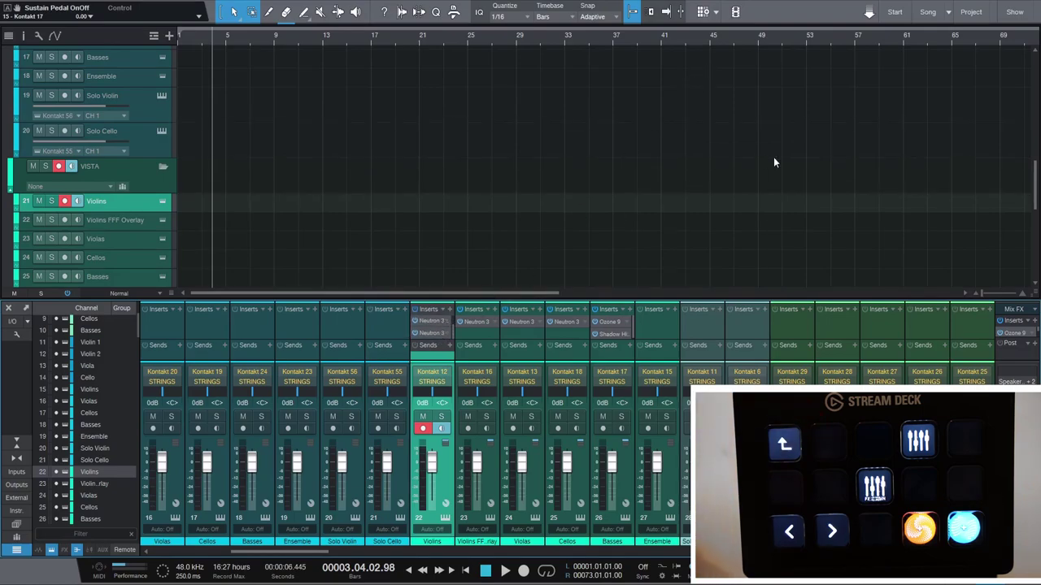
- Select the Solo Cello track and show, then hide, the instrument browser
{"action": "key", "text": "Up"}
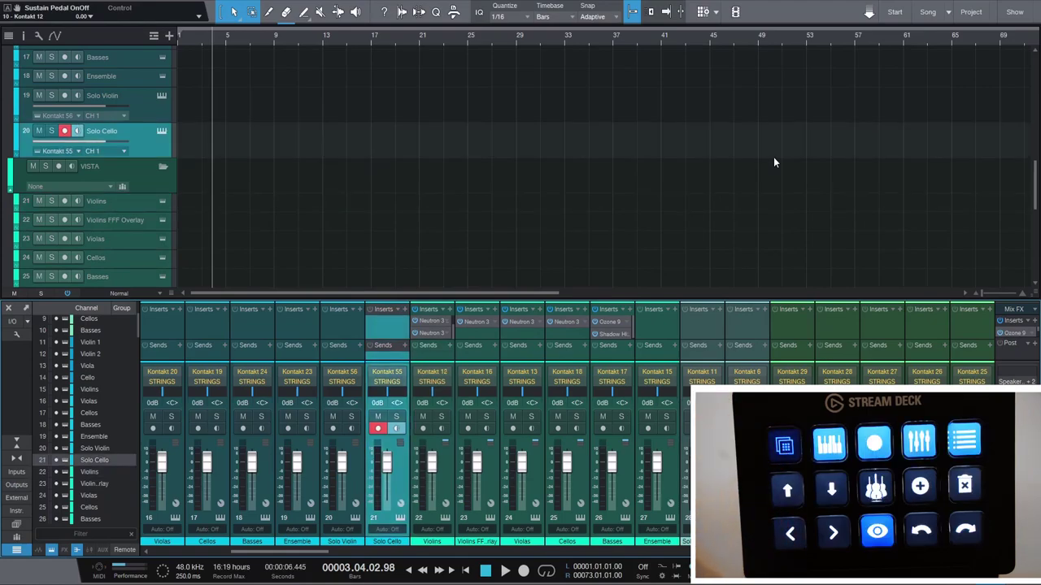
{"action": "key", "text": "F5"}
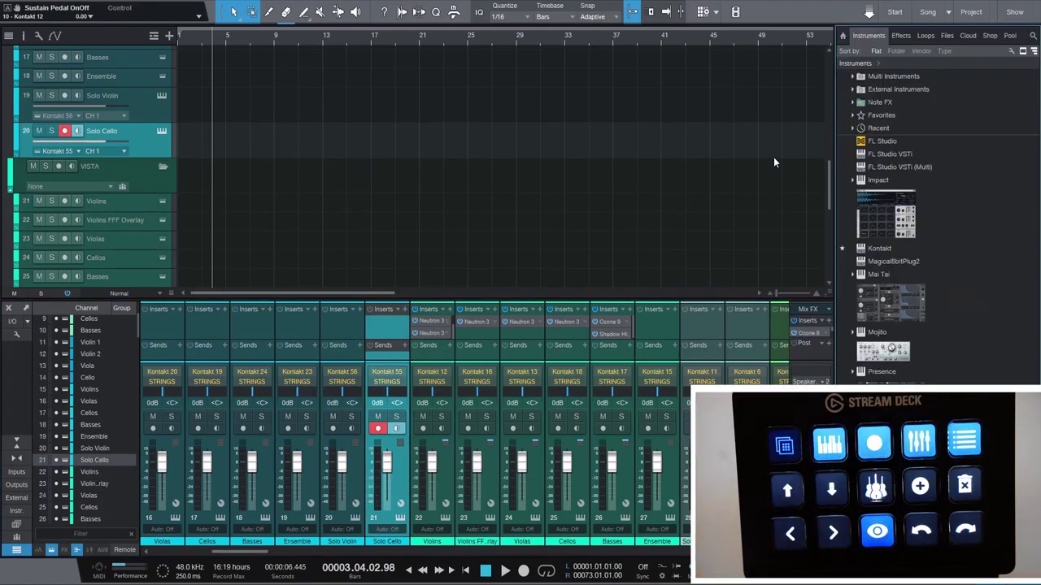
{"action": "key", "text": "F5"}
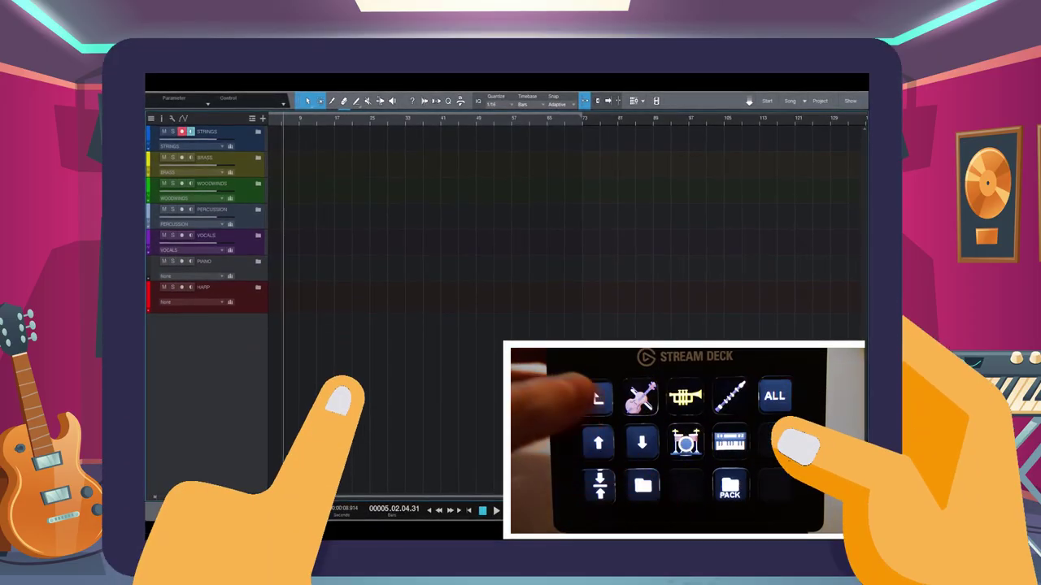
{"action": "key", "text": "ctrl+alt+1"}
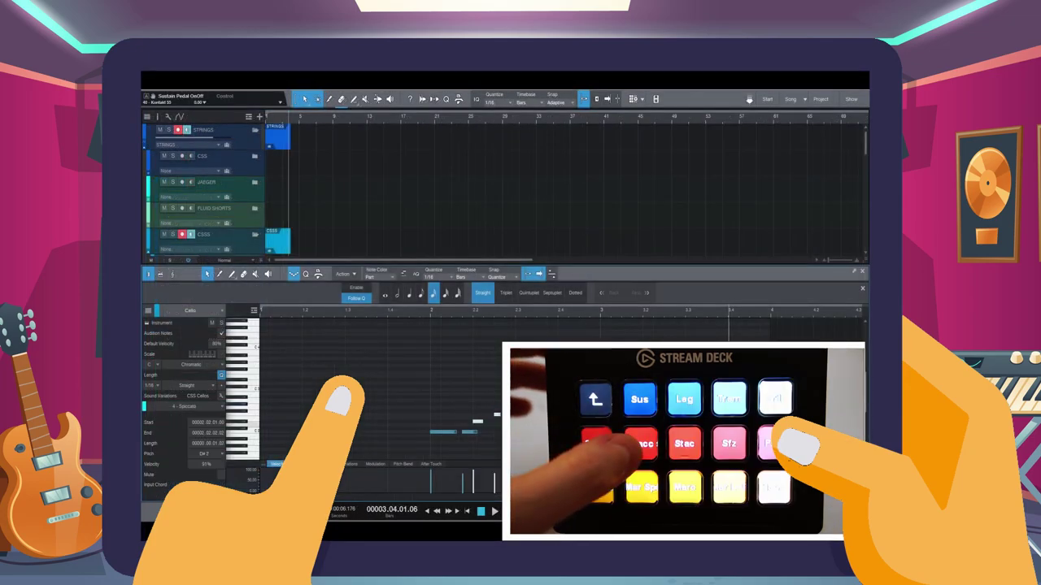
{"action": "key", "text": "5"}
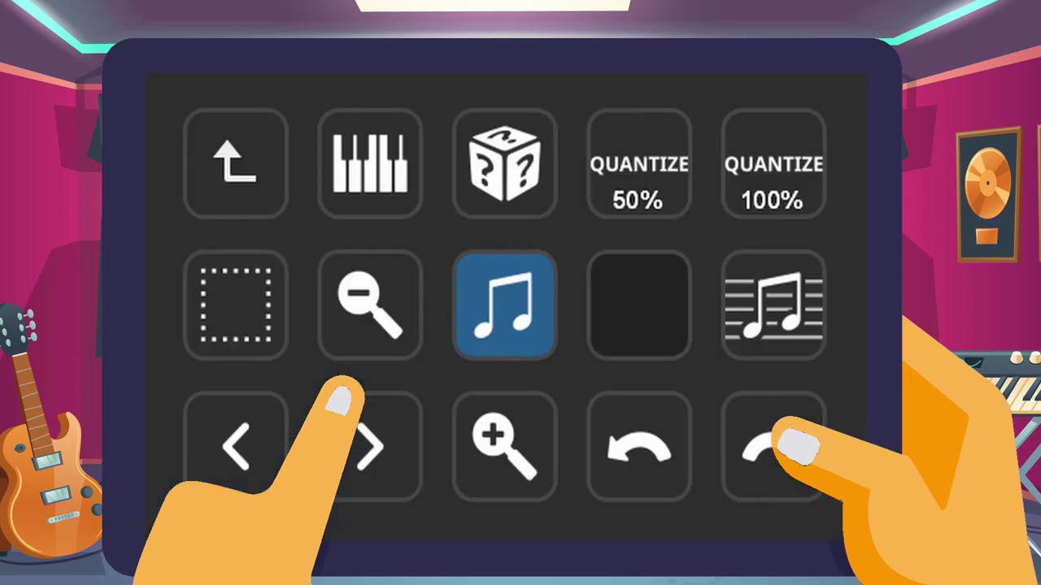